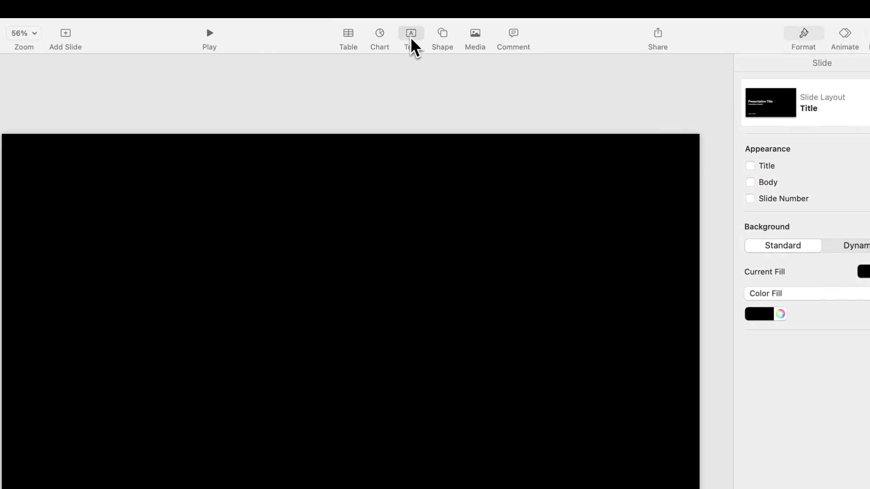
- Add a text box reading OCEAN and select all its text
left_click(413, 31)
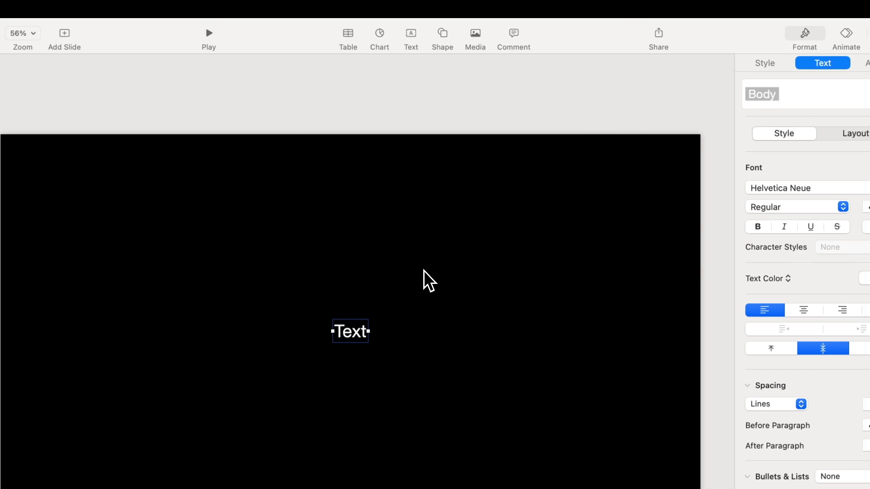
type("OCEAN")
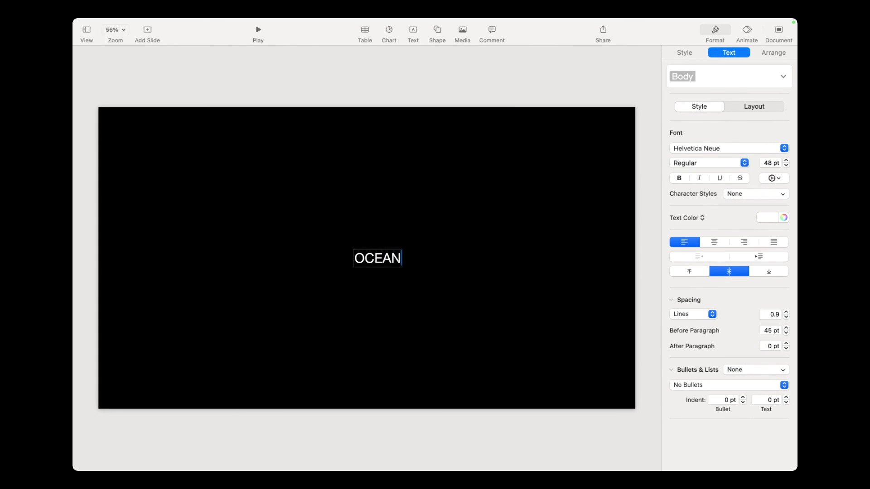
key("super+a")
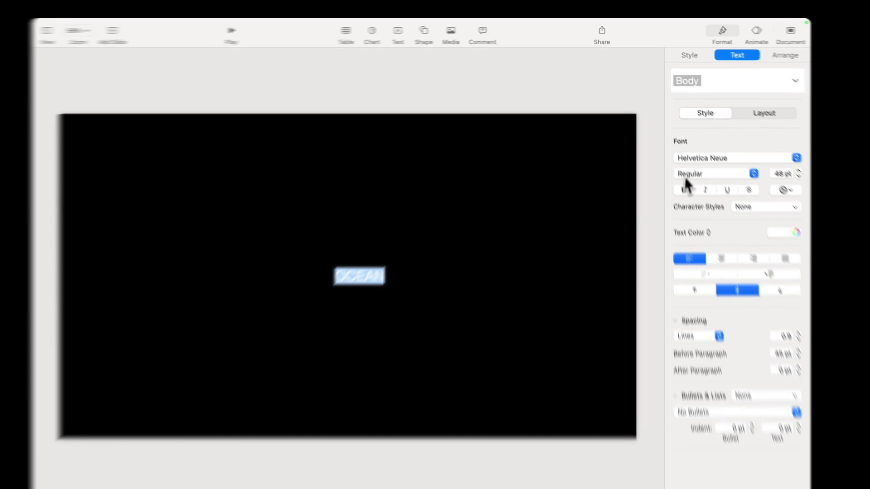
- Set OCEAN to Proxima Nova Extrabold at 560 pt
left_click(692, 149)
scroll(718, 204, "up", 15)
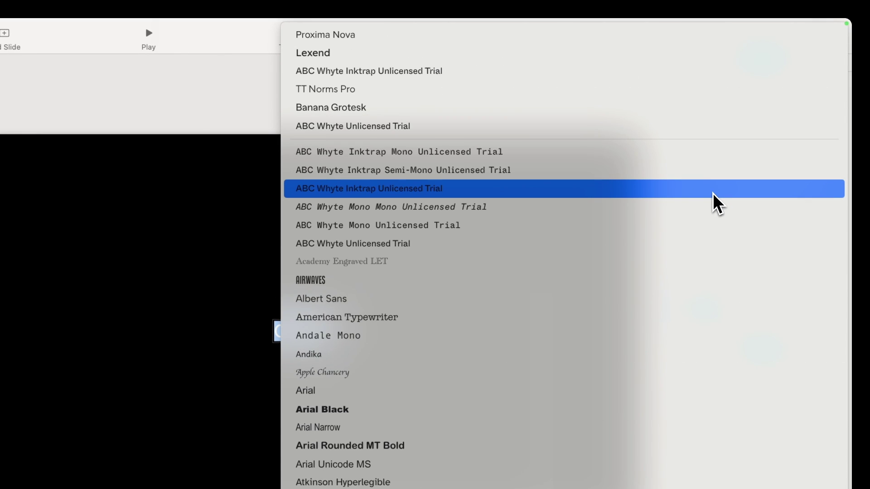
left_click(661, 34)
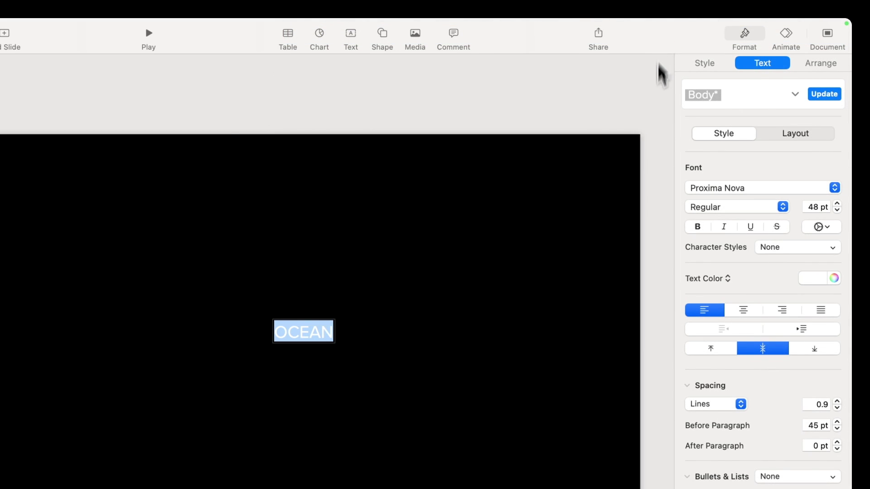
left_click(702, 208)
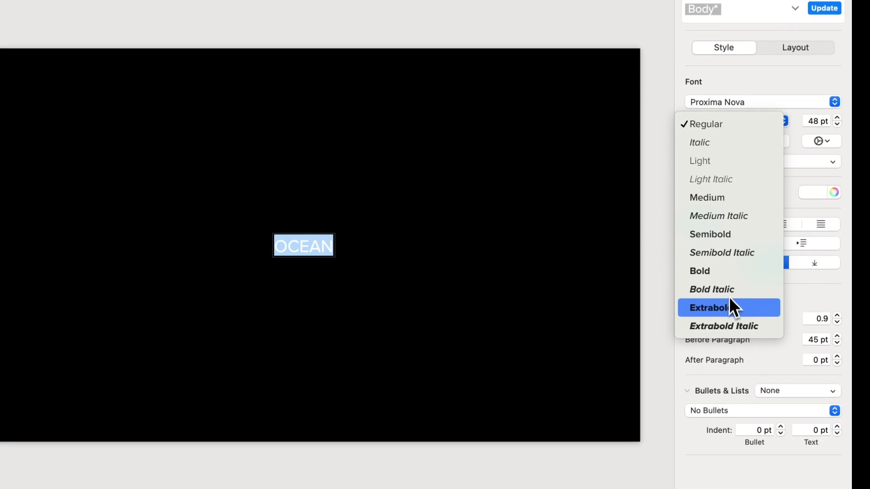
left_click(730, 299)
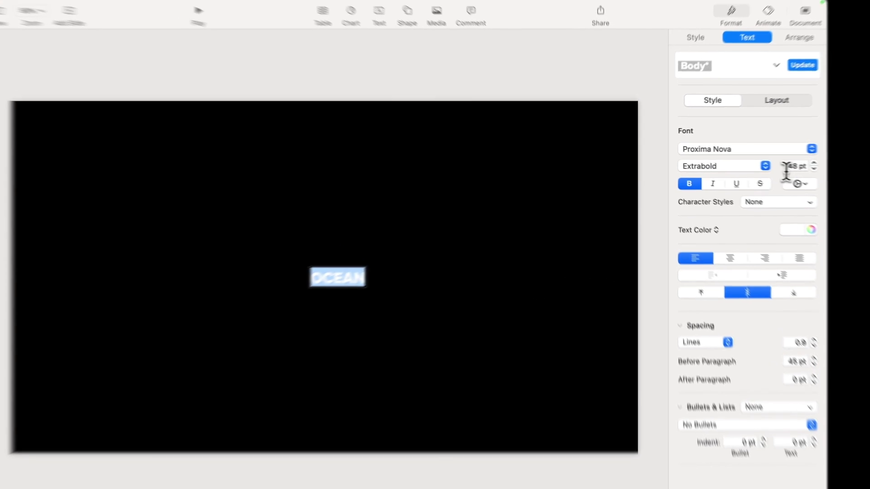
left_click(762, 165)
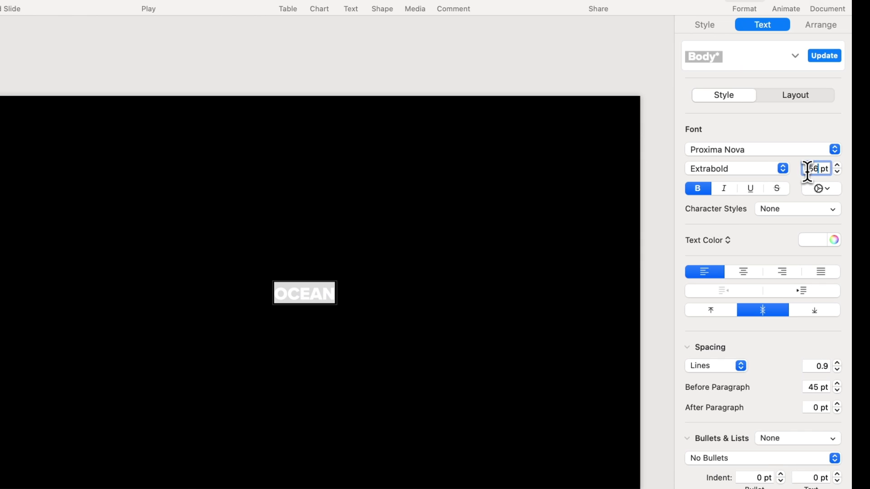
type("560")
key("Return")
- Widen the OCEAN box onto one line, centre-align it, and position it left and slightly up
left_click(184, 338)
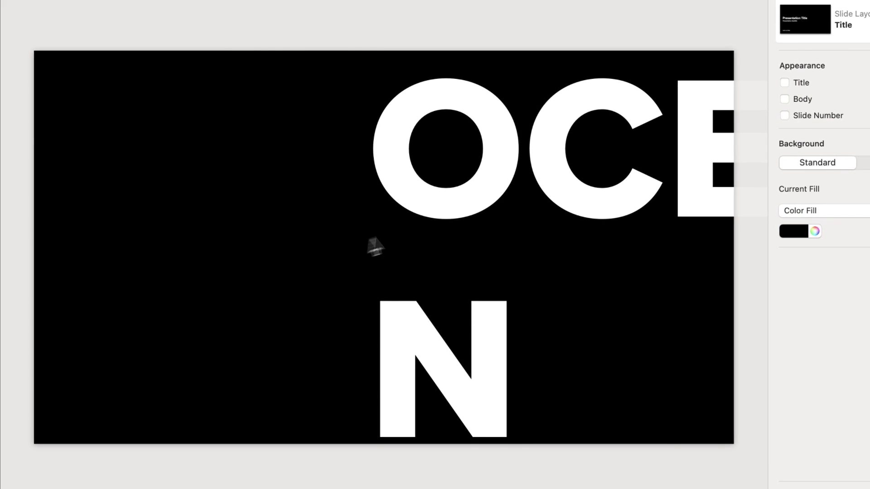
left_click(299, 280)
left_click_drag(366, 248, 89, 247)
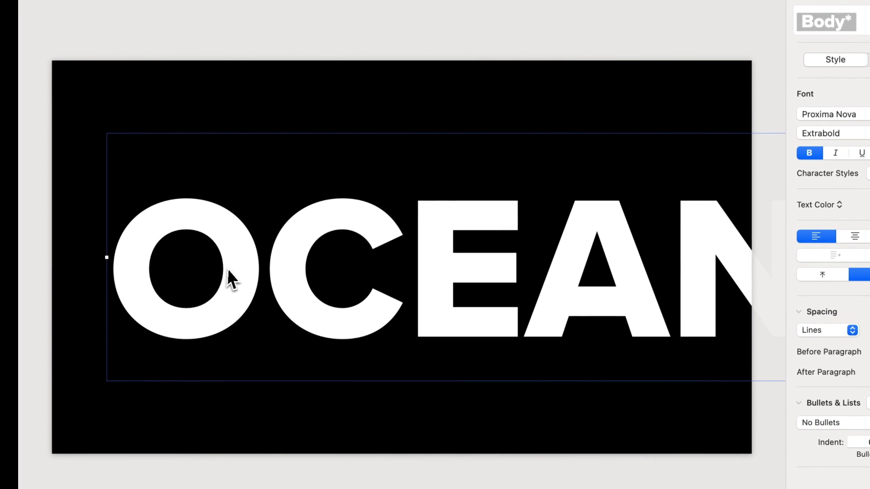
left_click_drag(228, 270, 186, 251)
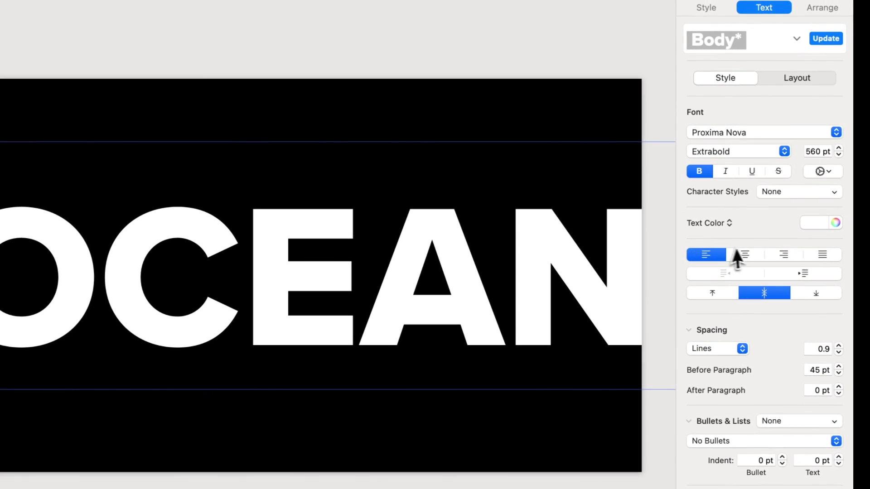
left_click(850, 236)
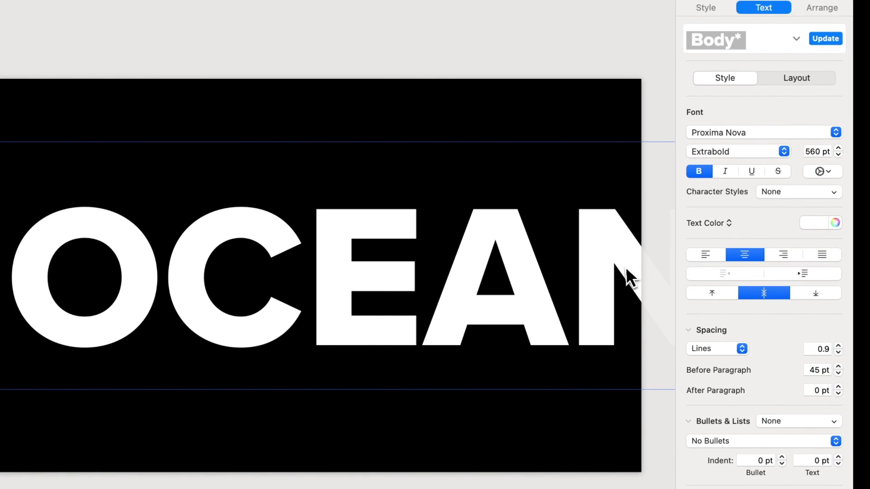
left_click_drag(627, 276, 552, 278)
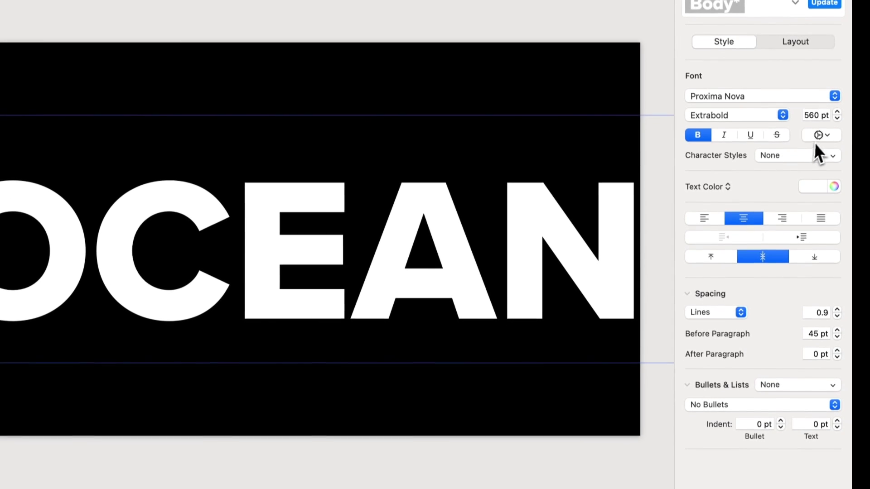
- Tighten OCEAN's character spacing to -3%
left_click(822, 174)
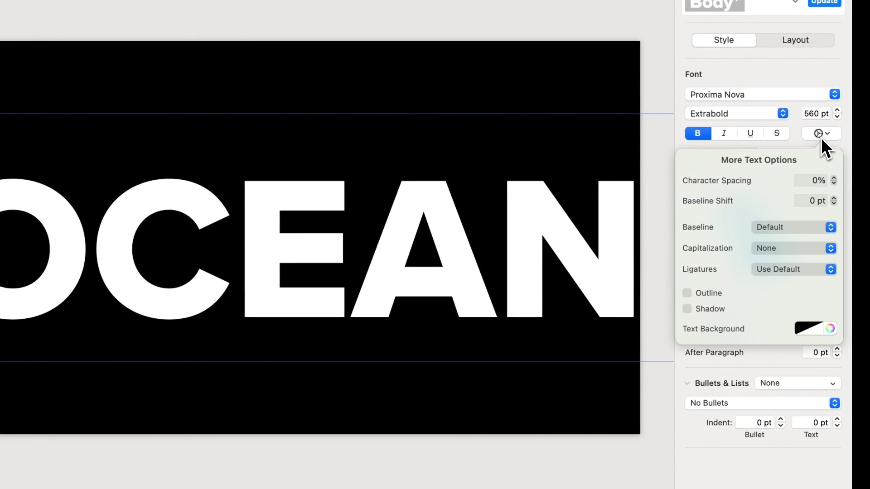
left_click(834, 183)
left_click(834, 183)
left_click(834, 183)
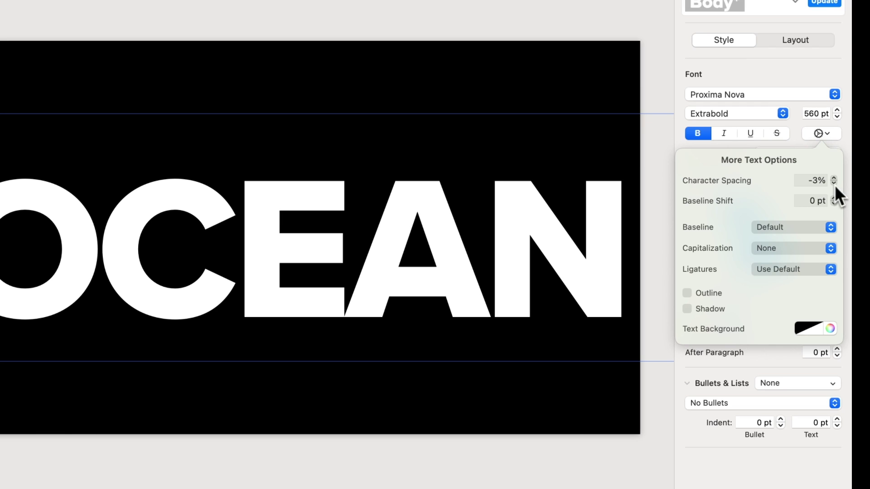
- Give OCEAN a white 10 pt outline
left_click(714, 295)
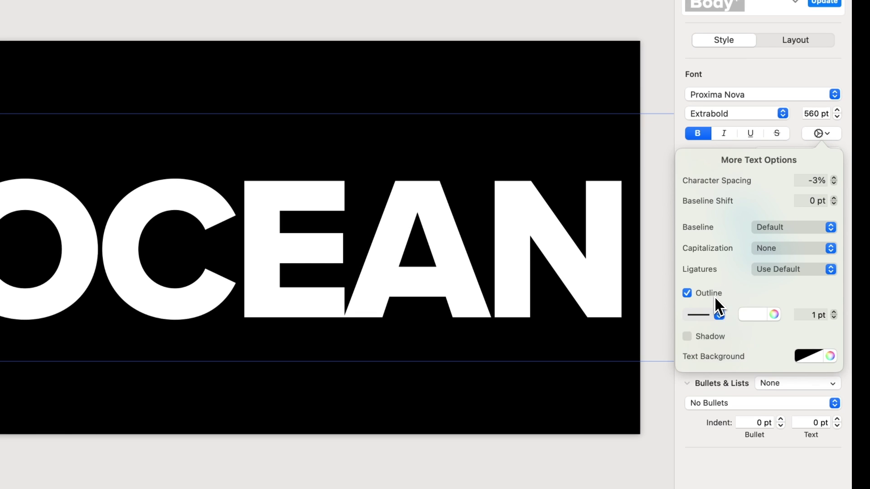
left_click(749, 315)
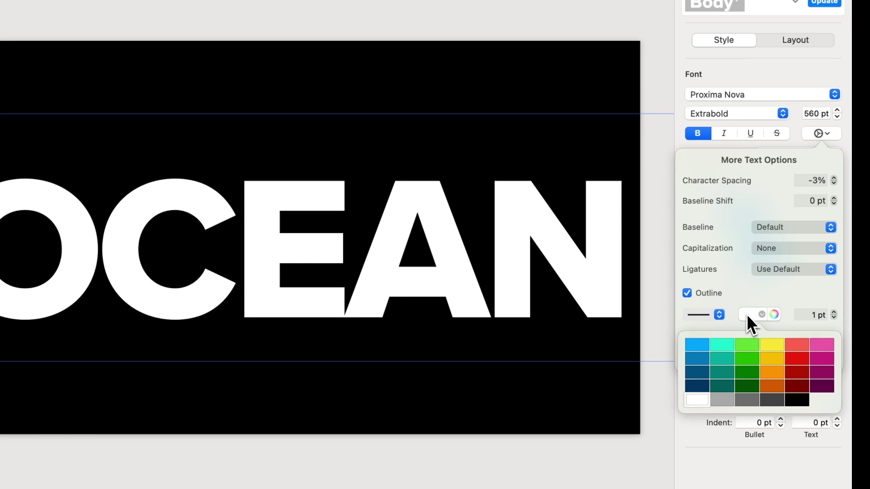
left_click(741, 344)
left_click(807, 315)
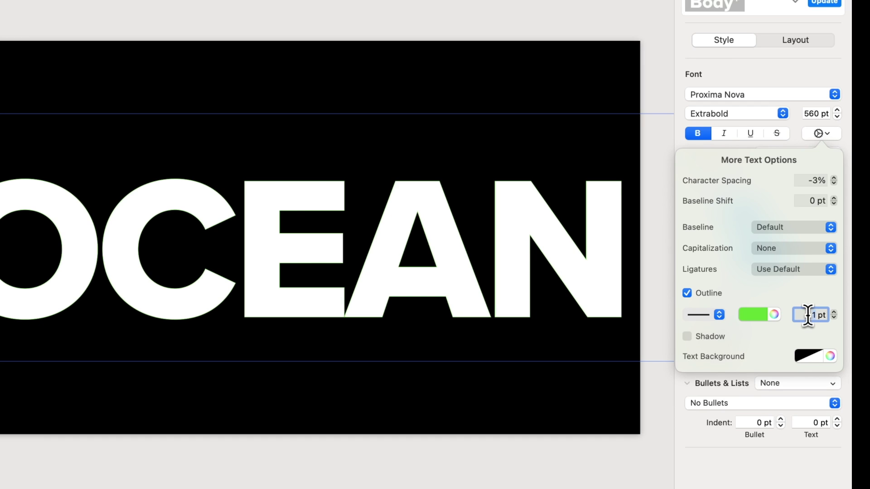
key("Return")
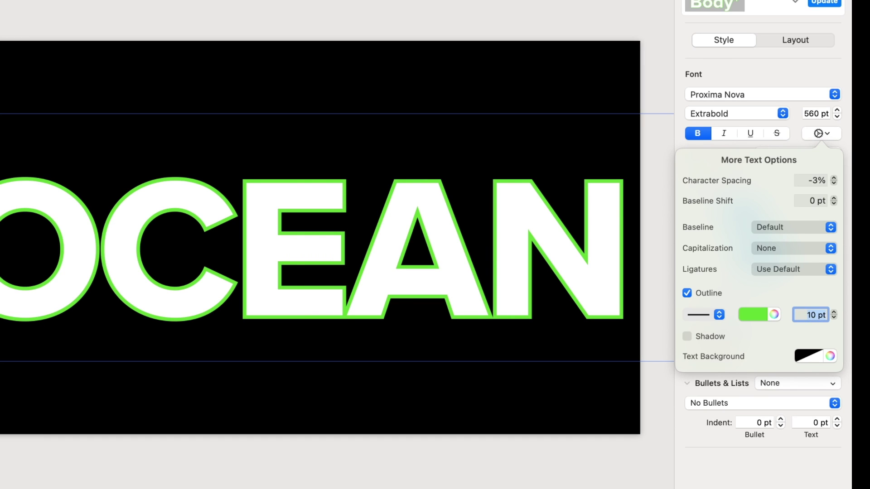
left_click(753, 316)
left_click(693, 401)
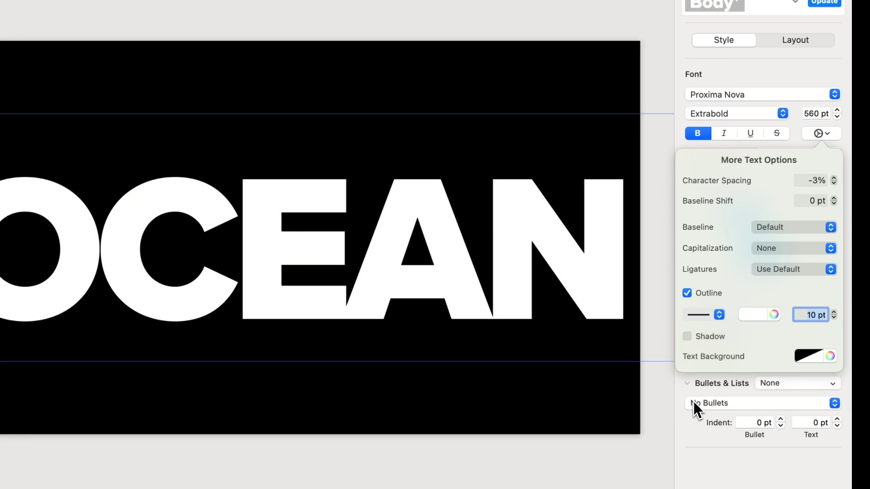
left_click(592, 406)
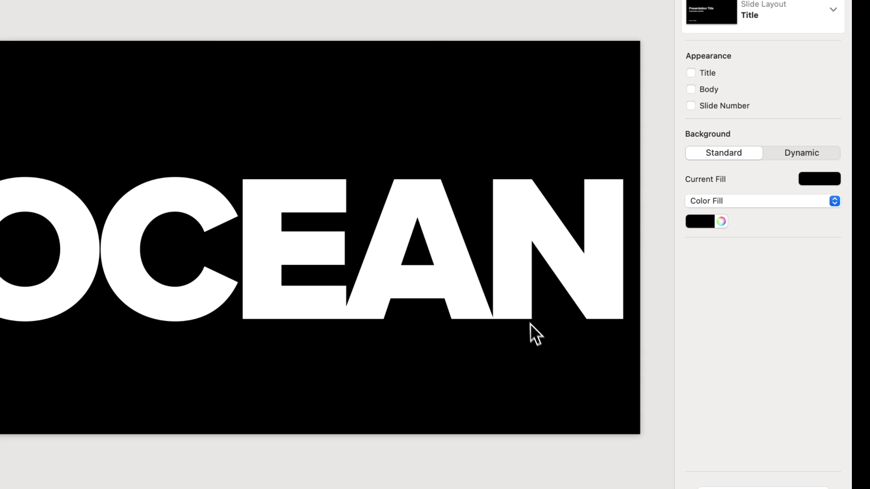
left_click(525, 313)
- Copy and paste the OCEAN text box, moving the copy below the original
right_click(525, 313)
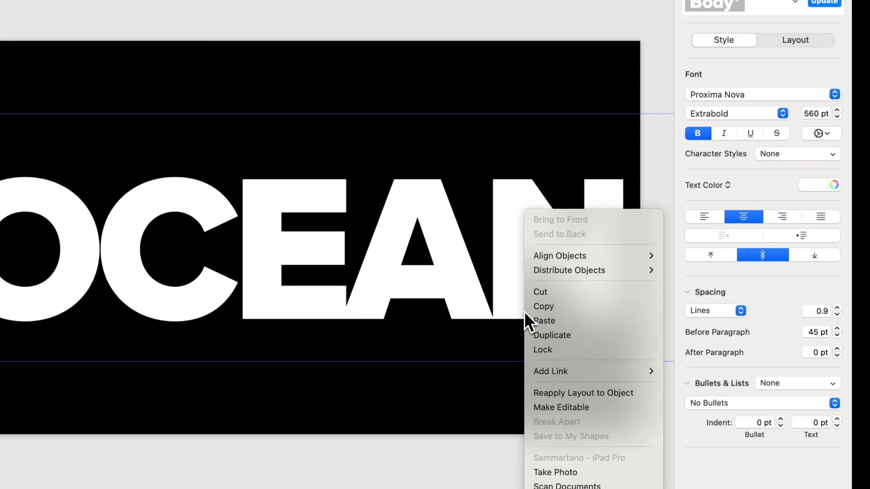
left_click(534, 307)
right_click(521, 394)
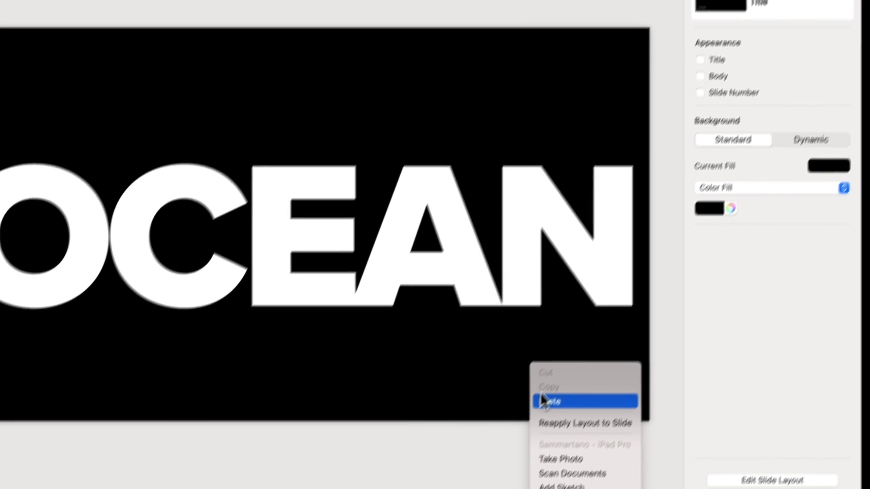
left_click(539, 415)
left_click_drag(544, 283, 553, 352)
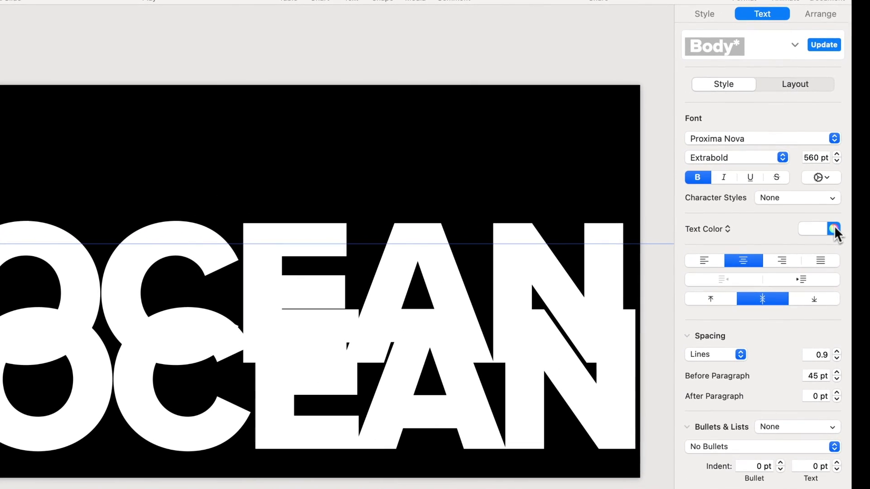
- Set the copy's text fill opacity to 0% so only its outline shows
left_click(785, 217)
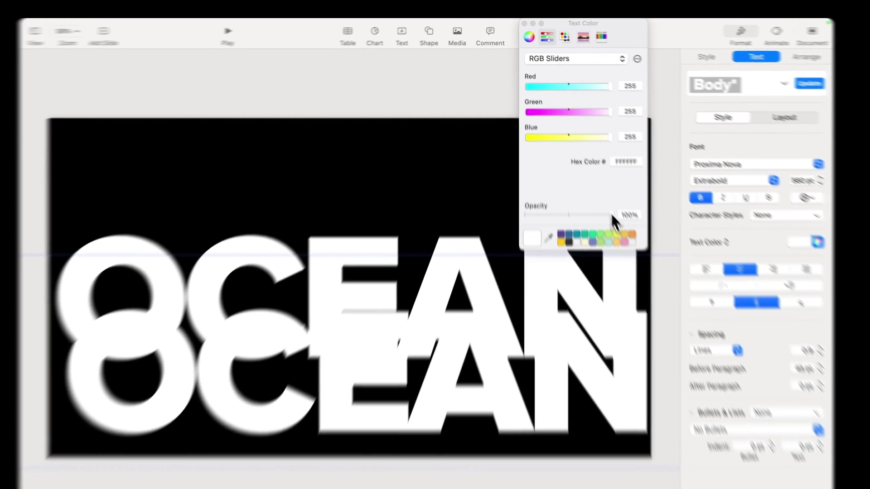
left_click_drag(601, 193, 555, 194)
left_click_drag(573, 248, 524, 257)
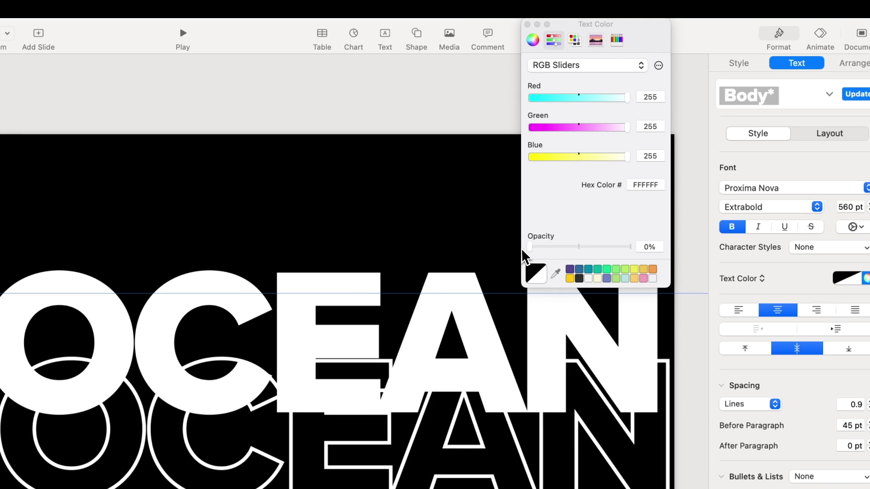
left_click(527, 24)
left_click(525, 93)
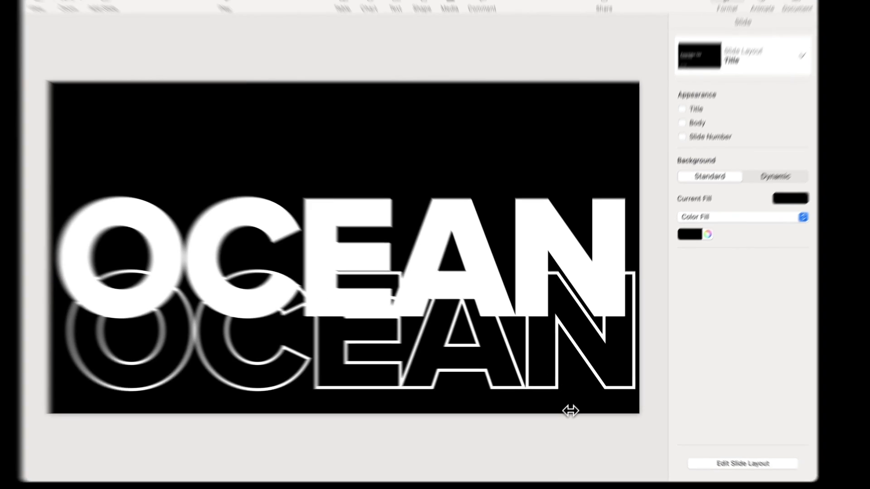
left_click(570, 407)
- Move the outlined OCEAN copy exactly onto the filled OCEAN
mouse_move(548, 391)
left_mouse_down()
mouse_move(556, 419)
mouse_move(541, 403)
left_mouse_up()
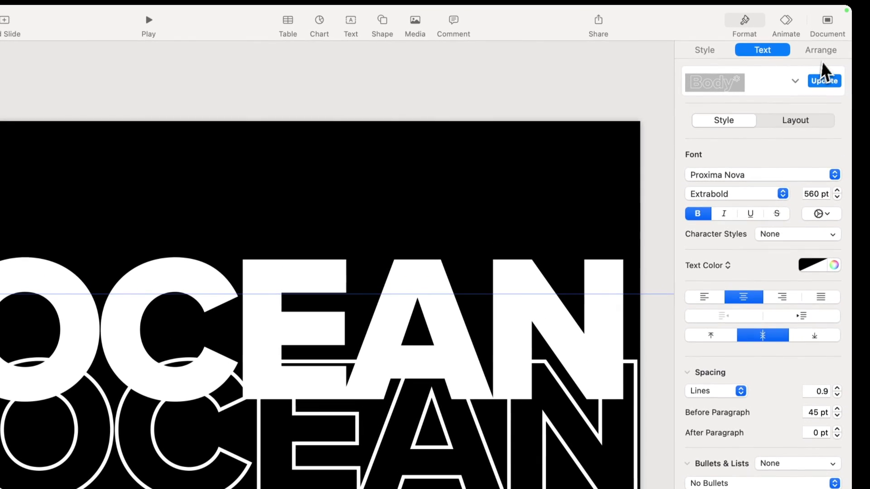
left_click(821, 52)
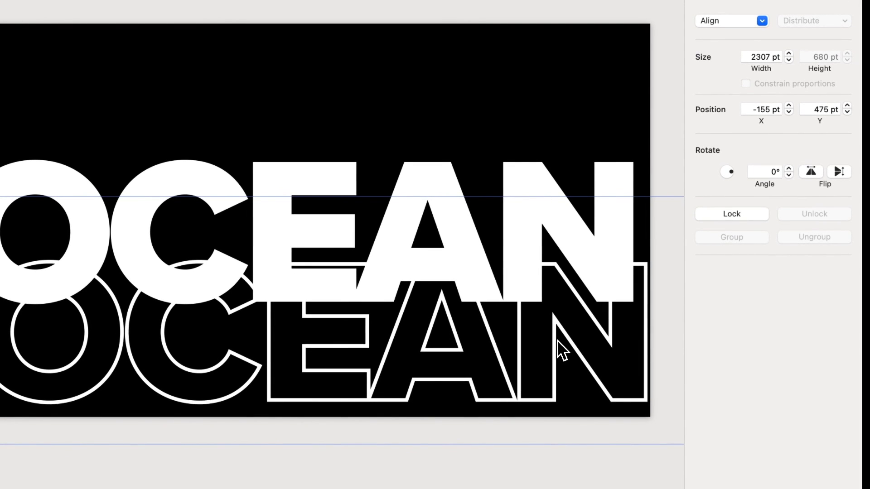
left_click_drag(558, 339, 543, 242)
- Select the OCEAN text, lock it in place, and deselect it
left_click(524, 411)
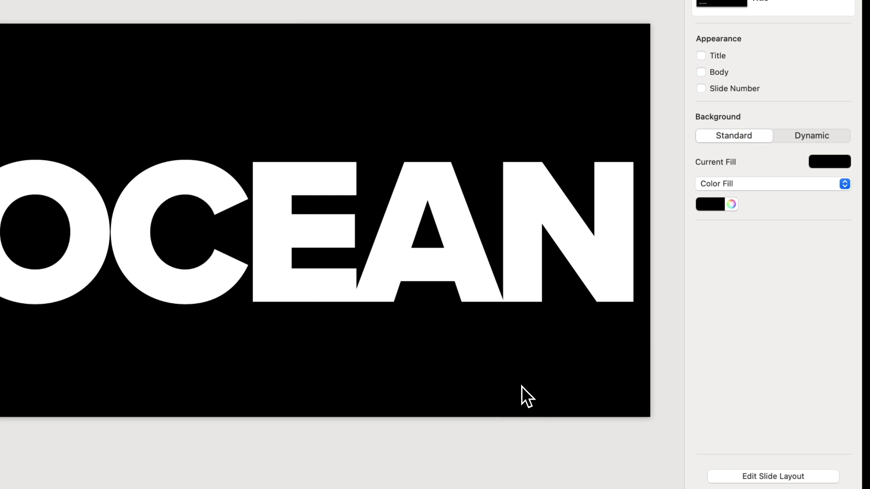
left_click_drag(522, 386, 444, 258)
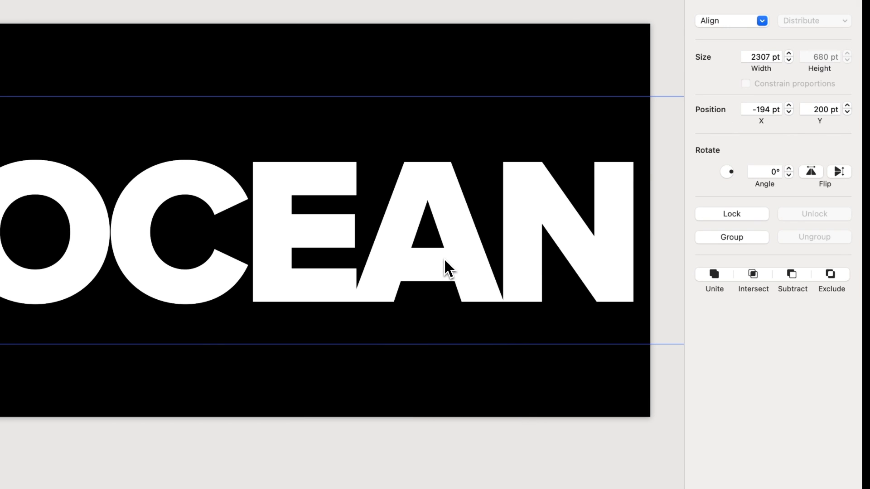
left_click(721, 214)
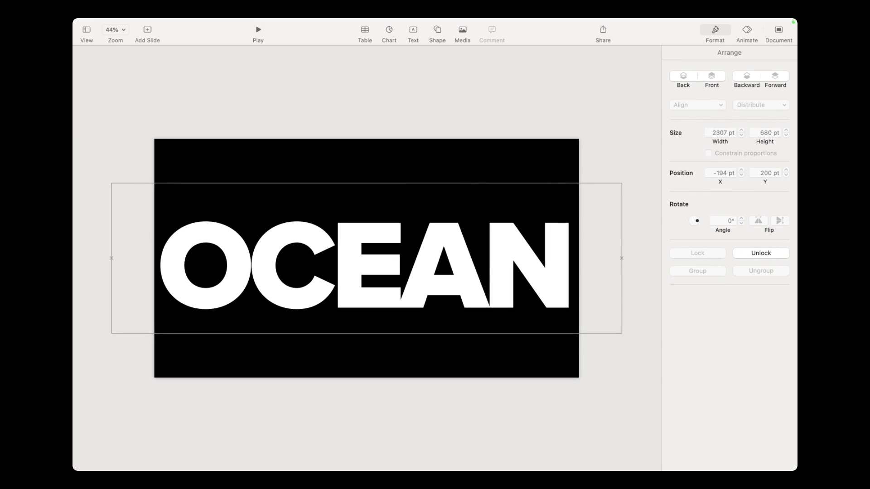
key("Escape")
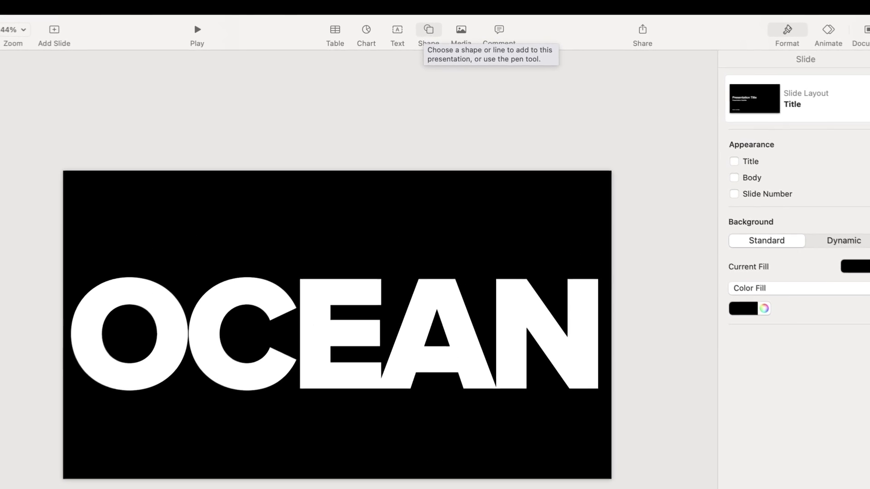
- Insert the shark shape, enlarge it to about 1001 pt wide, and fill it black
left_click(438, 29)
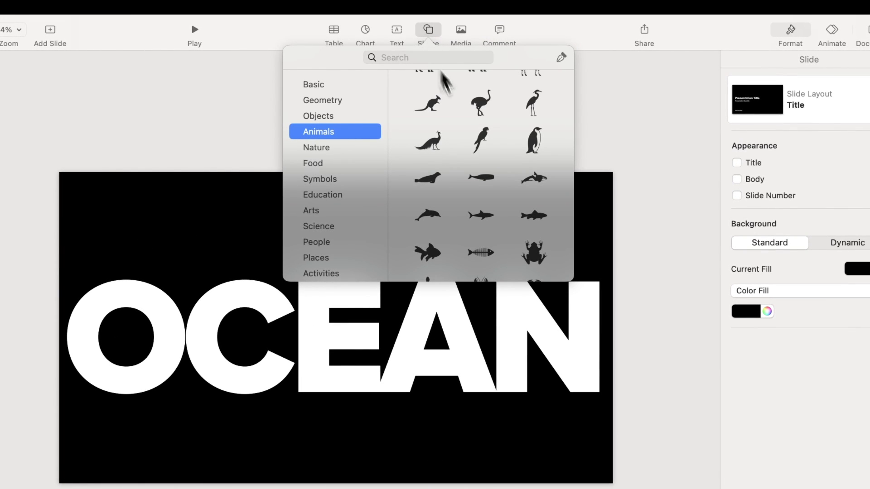
scroll(512, 235, "down", 1)
left_click(487, 215)
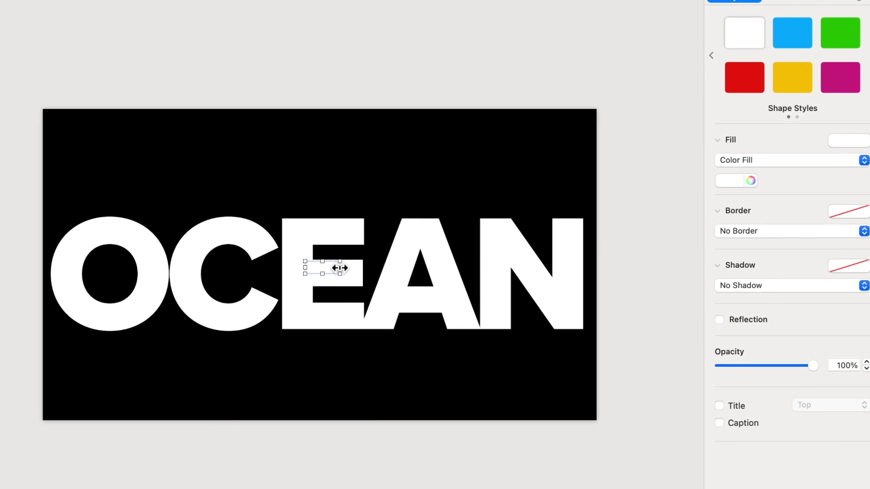
left_click_drag(356, 324, 464, 317)
left_click_drag(449, 261, 528, 299)
left_click(728, 181)
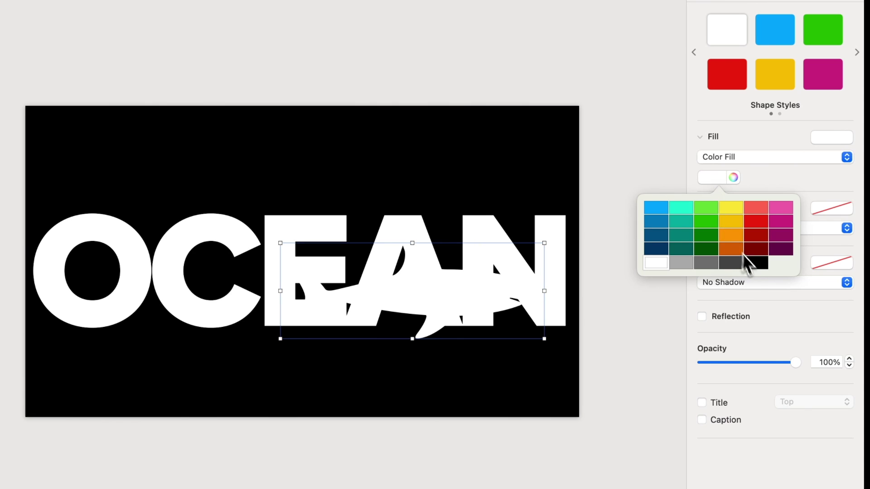
left_click(775, 266)
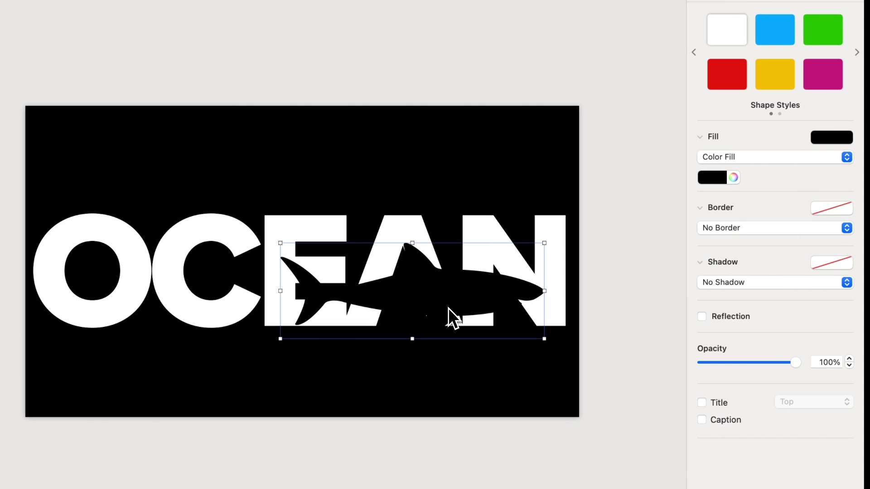
- Shrink the shark slightly and park it just off the slide's left edge
left_click_drag(448, 290, 282, 255)
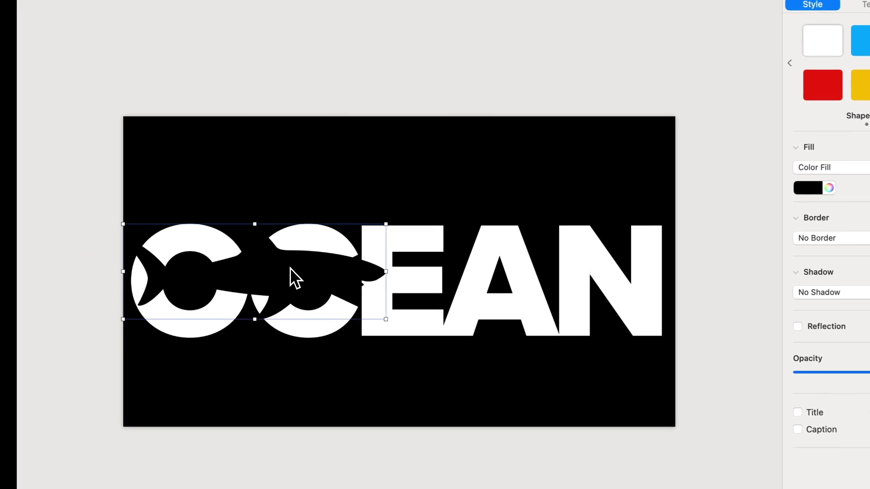
left_click_drag(349, 283, 131, 282)
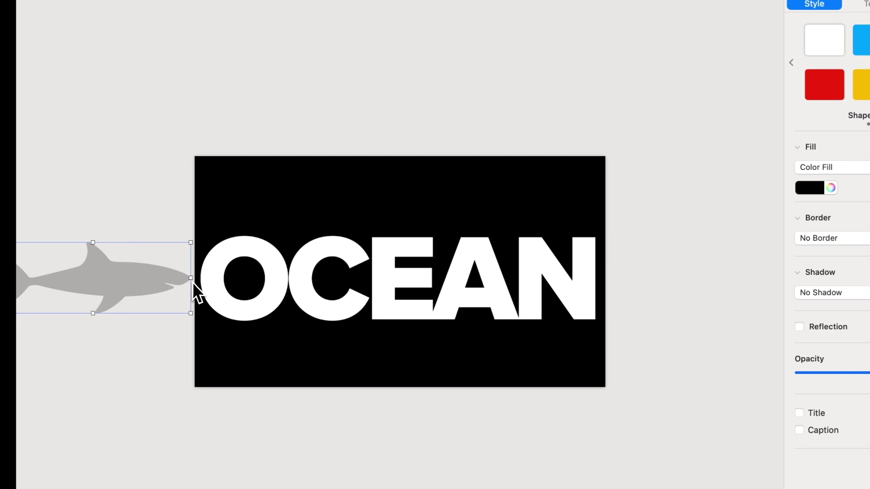
left_click_drag(191, 278, 143, 280)
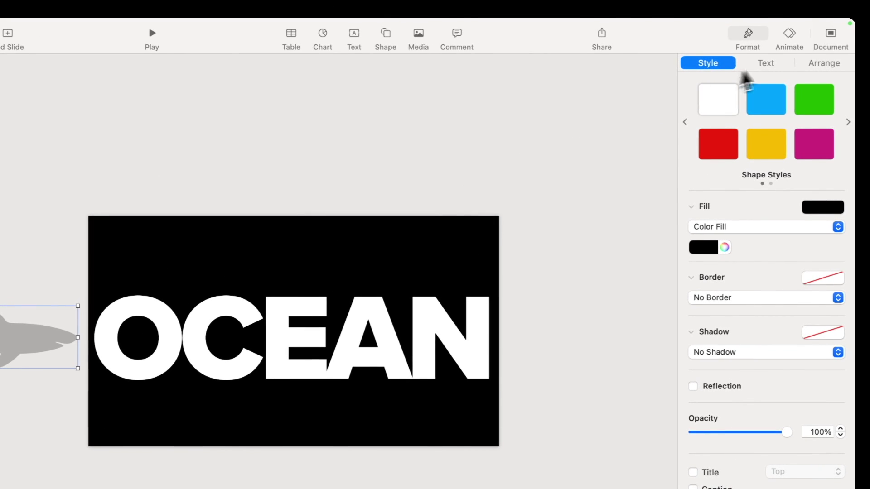
left_click(869, 3)
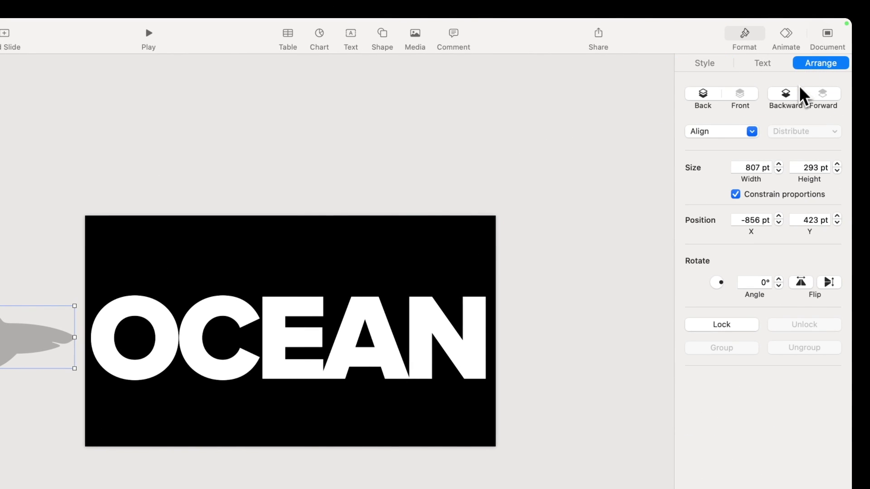
- Send the shark back one layer and check it slides behind the OCEAN letters
left_click(798, 100)
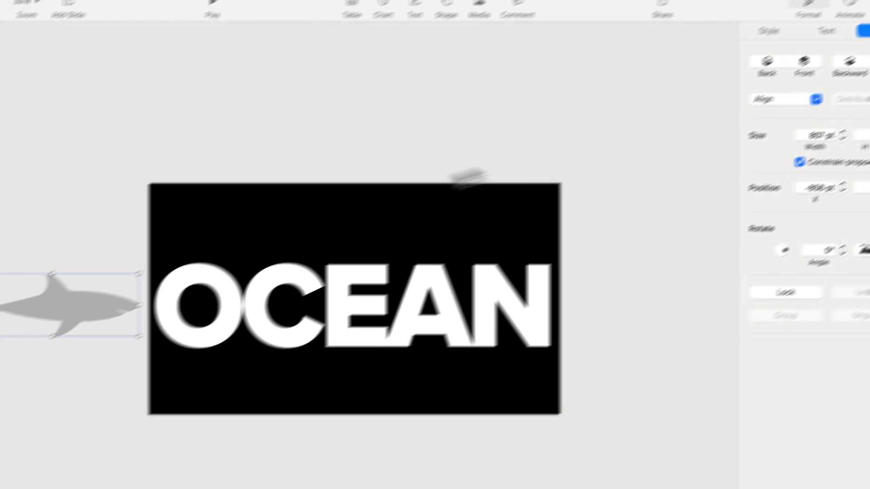
left_click_drag(26, 346, 84, 345)
left_click_drag(179, 294, 313, 303)
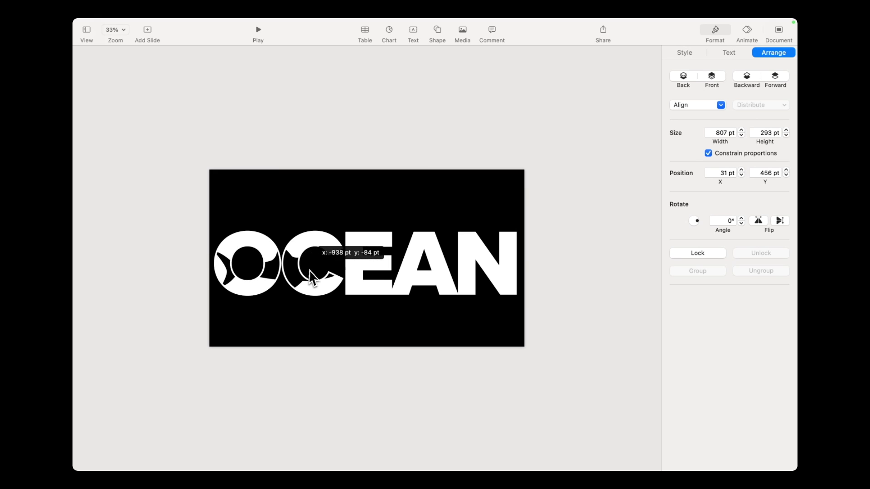
left_click_drag(310, 272, 165, 266)
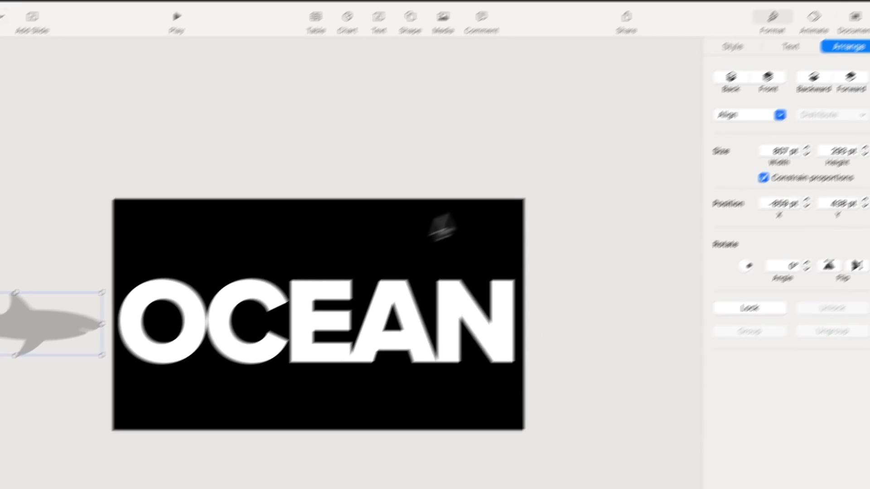
left_click(783, 40)
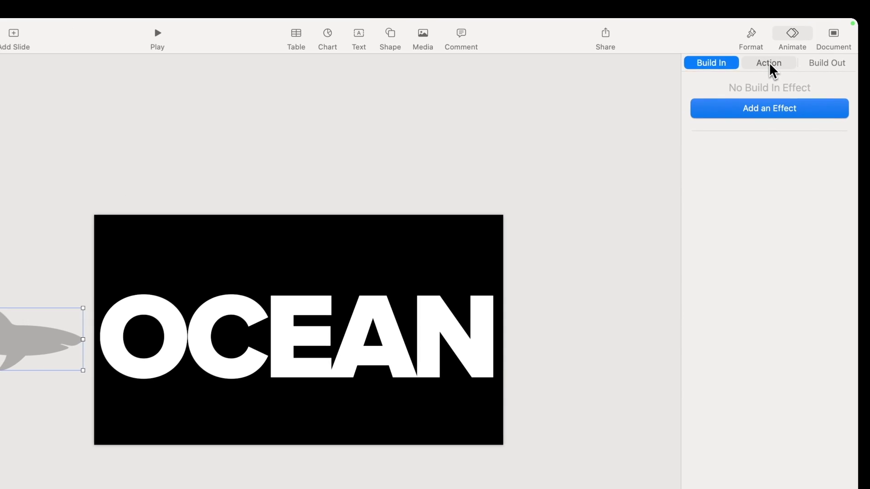
- Add a Move action to the shark ending beyond the slide's right edge
left_click(730, 53)
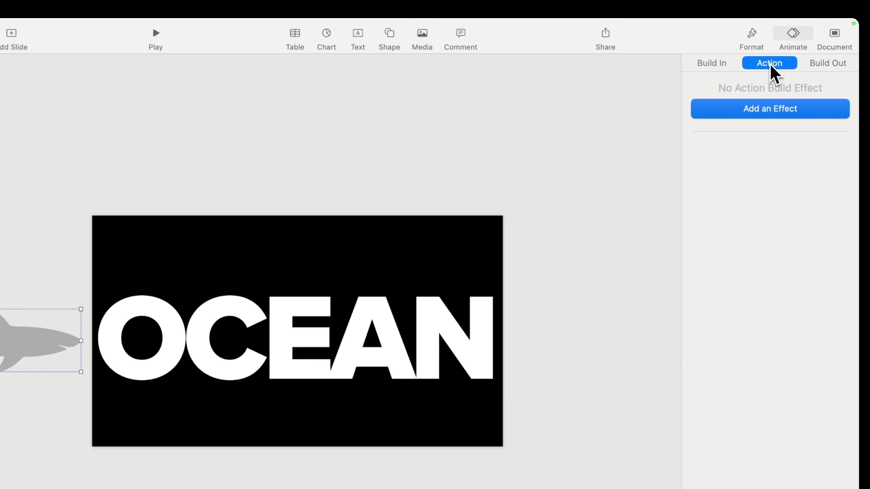
left_click(756, 109)
left_click(732, 176)
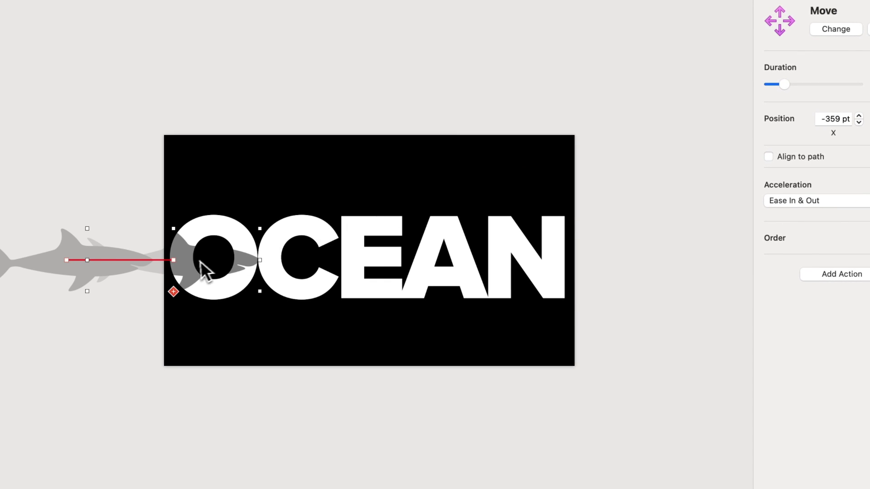
left_click_drag(134, 352, 227, 407)
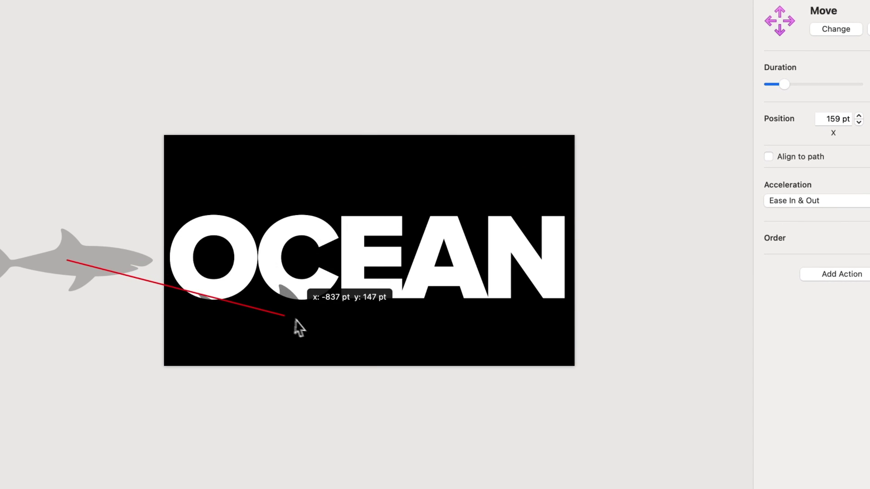
left_click_drag(295, 320, 683, 261)
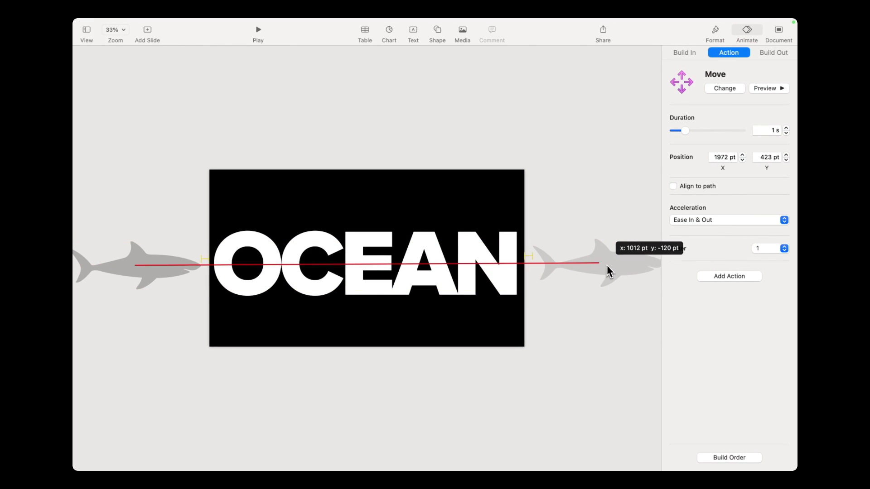
left_click_drag(608, 266, 608, 269)
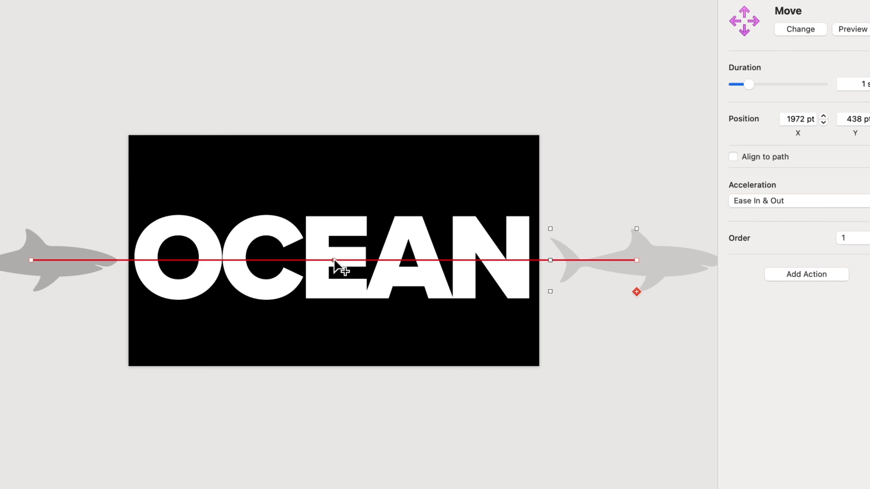
- Curve the shark's path near the A, align it to path, with no acceleration
mouse_move(334, 258)
left_mouse_down()
mouse_move(333, 271)
mouse_move(330, 240)
mouse_move(334, 268)
left_mouse_up()
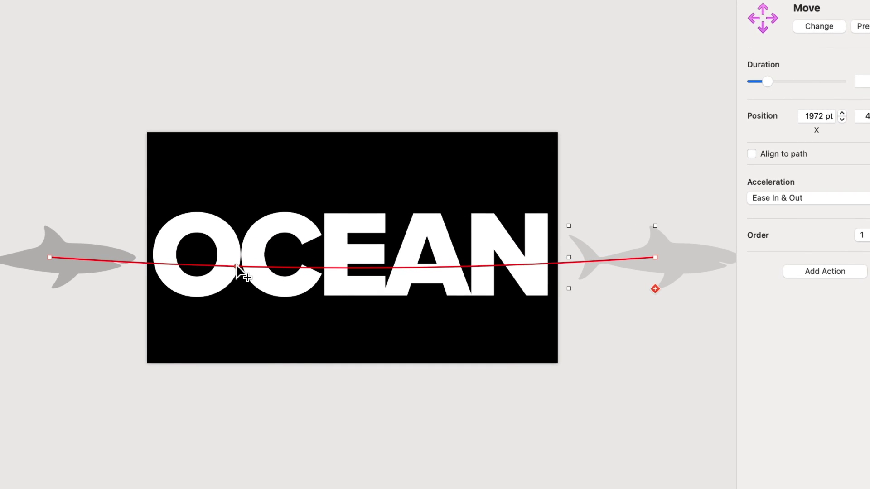
left_click(236, 266)
left_click_drag(445, 266, 450, 258)
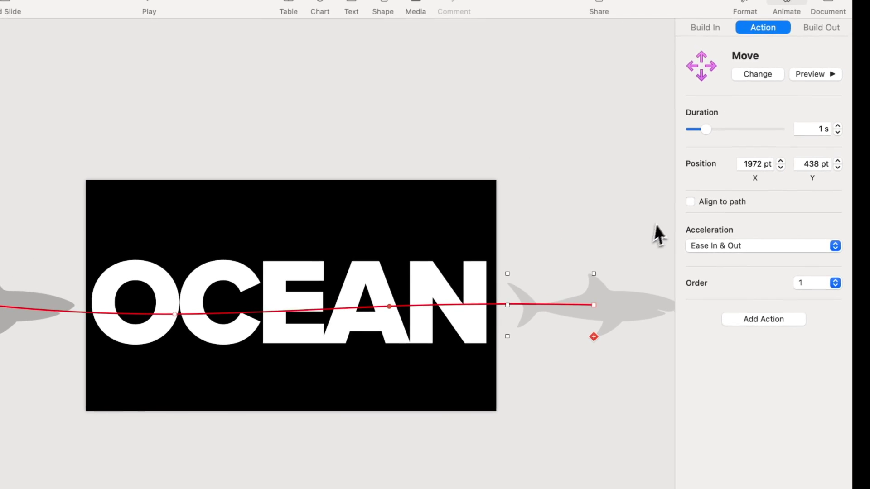
left_click(692, 204)
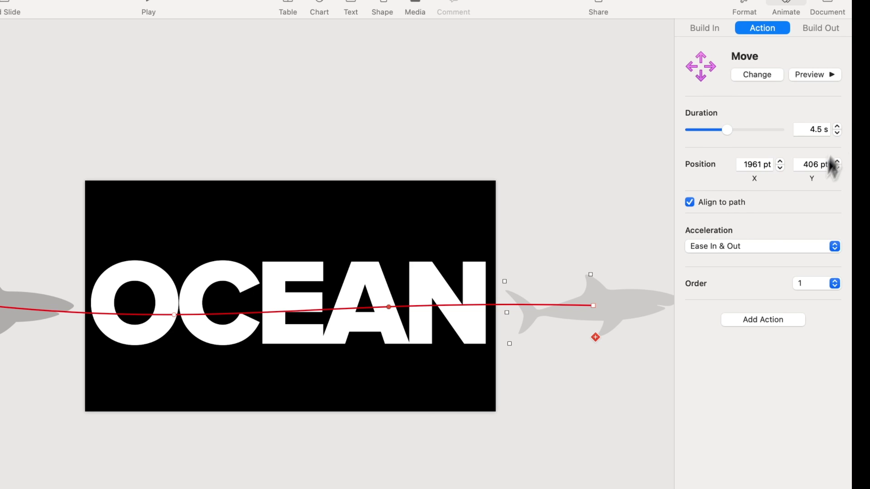
left_click(749, 249)
left_click(750, 249)
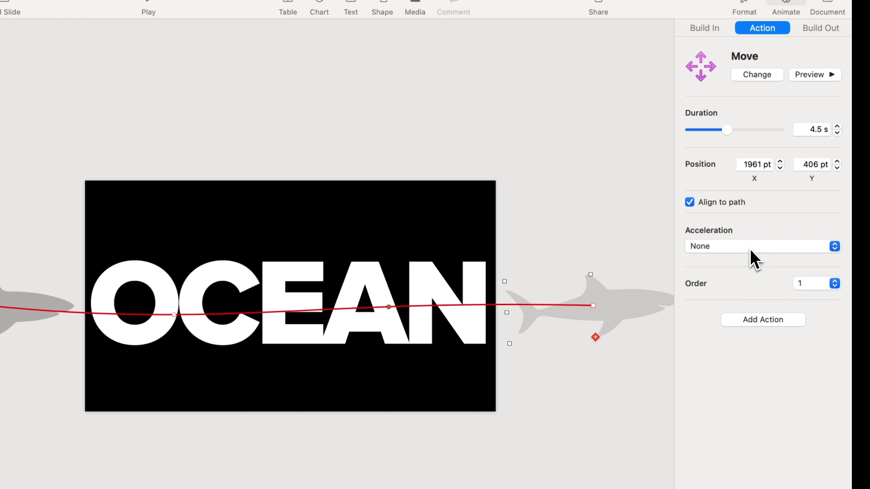
left_click(649, 197)
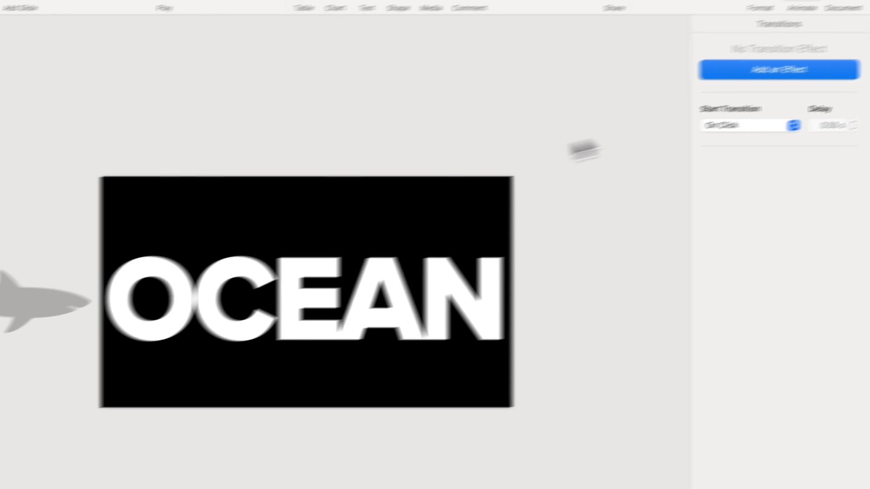
- Preview the shark's swim, cut its duration to 4 s, lower the curve midpoint, and re-preview
left_click(38, 317)
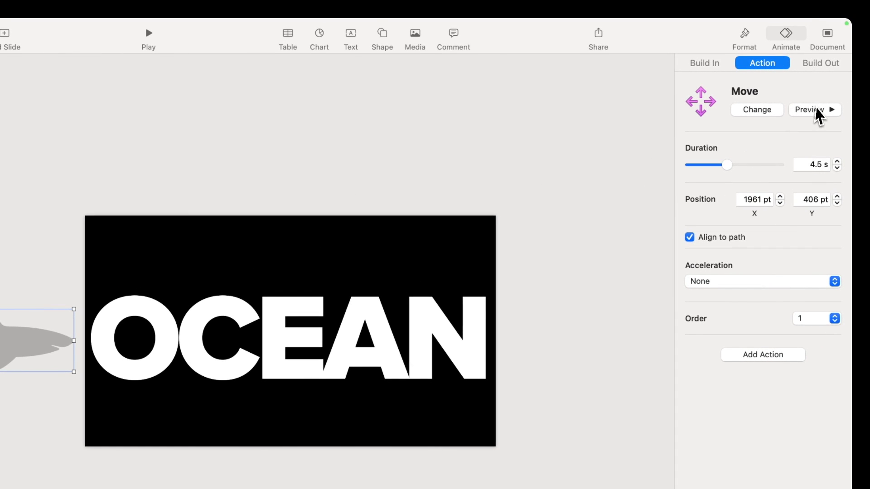
left_click(820, 109)
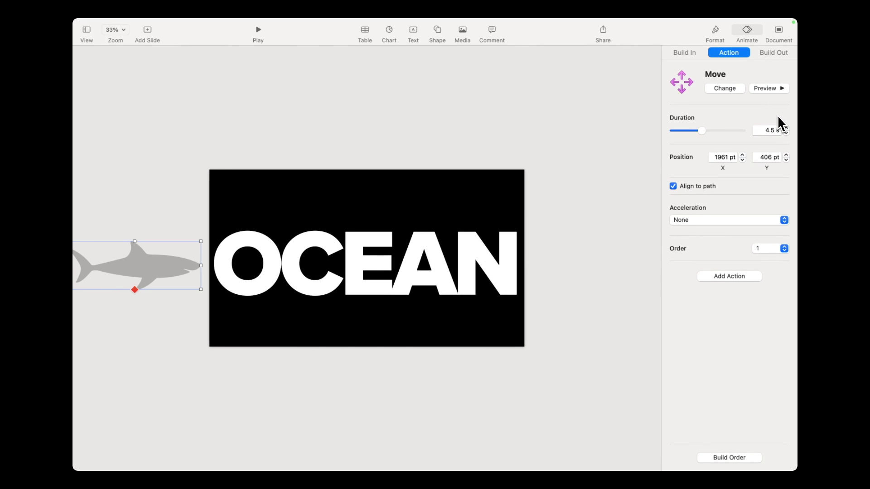
left_click(786, 133)
left_click(787, 133)
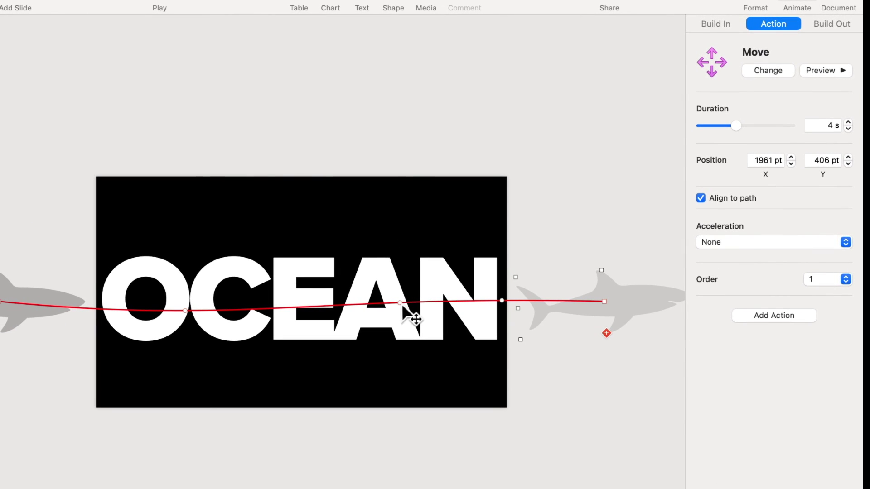
left_click_drag(402, 304, 416, 307)
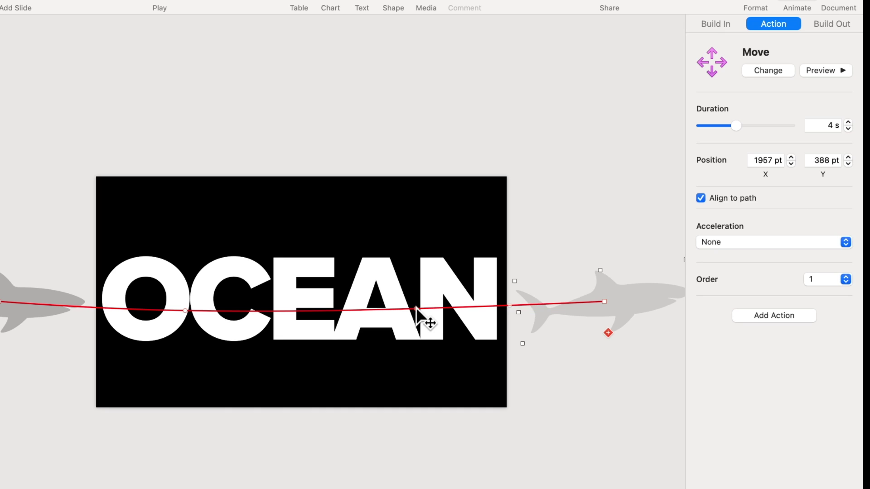
left_click(822, 75)
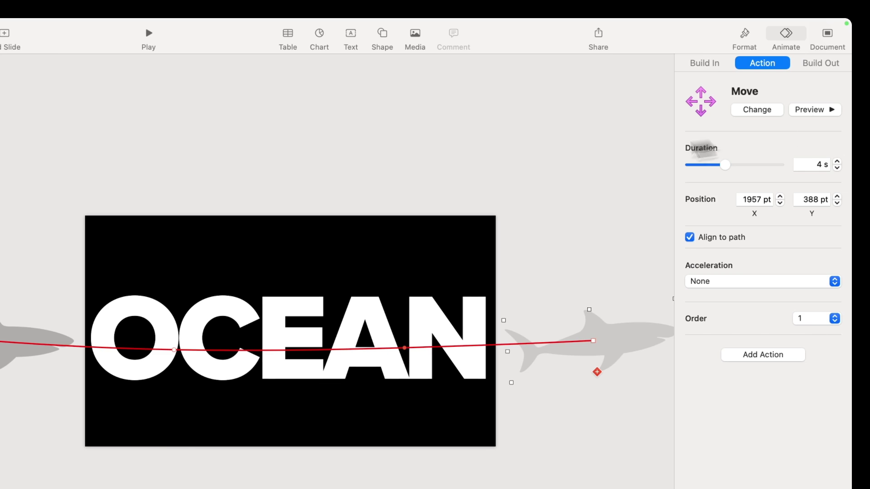
left_click(518, 173)
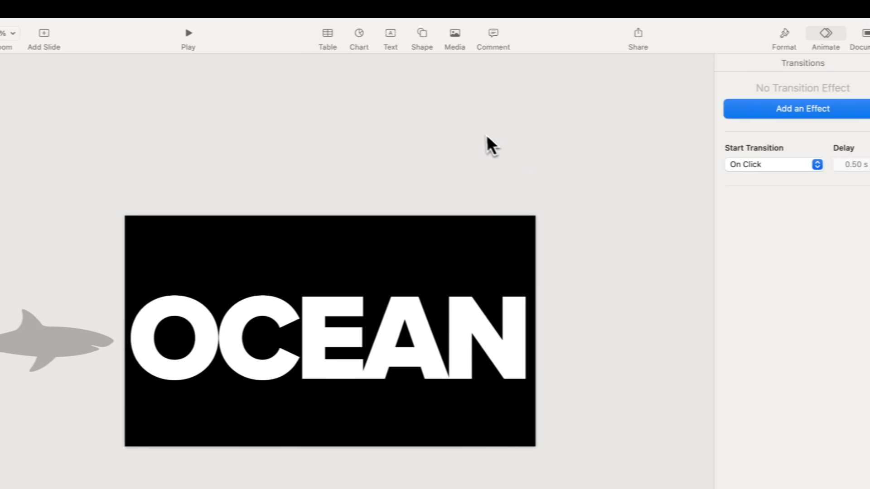
- Insert the small fish shape and move it below the A
left_click(384, 35)
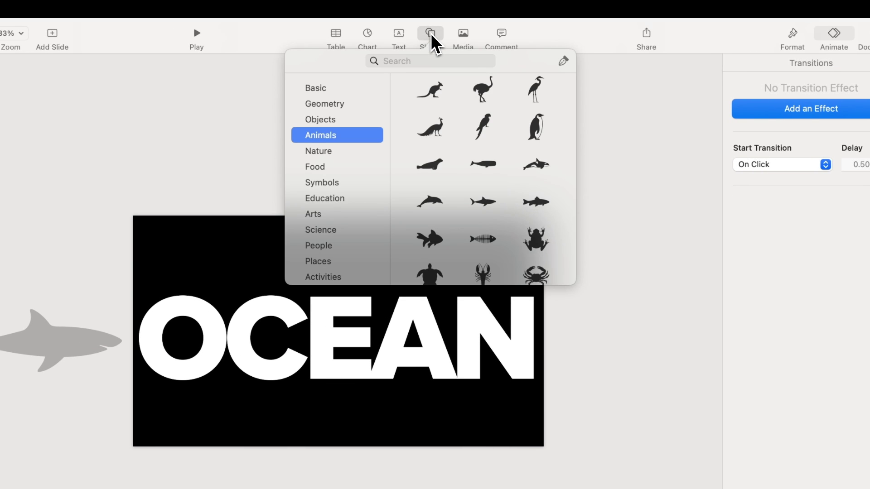
scroll(476, 141, "down", 4)
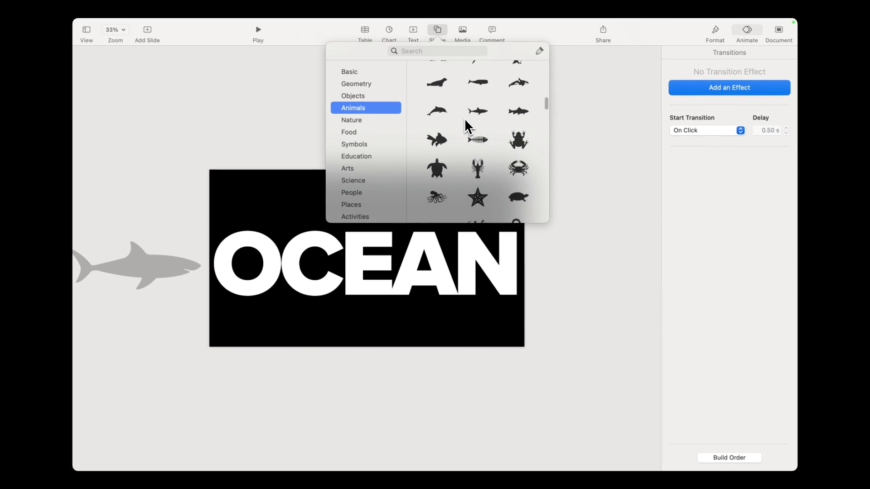
scroll(466, 121, "down", 2)
scroll(466, 122, "up", 5)
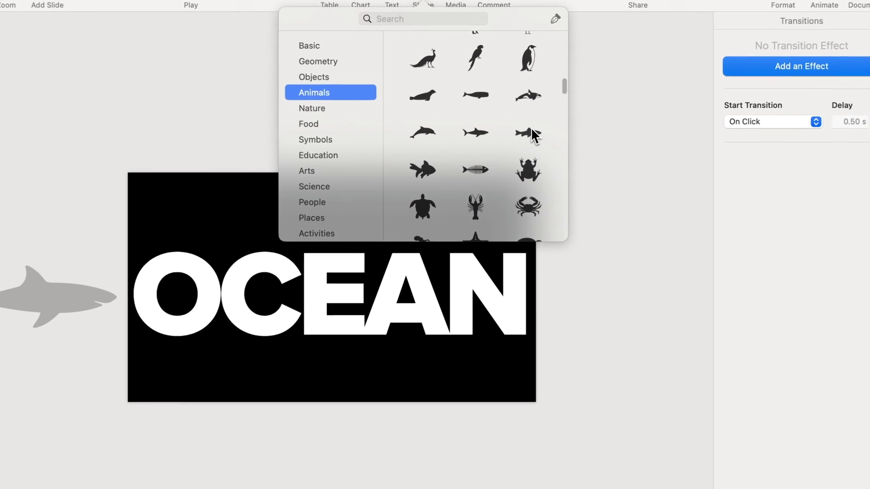
left_click(518, 139)
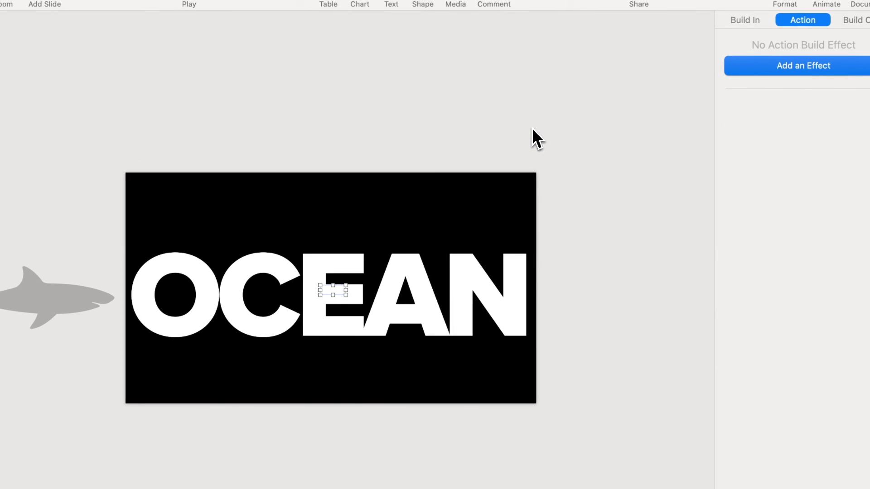
left_click_drag(339, 290, 403, 323)
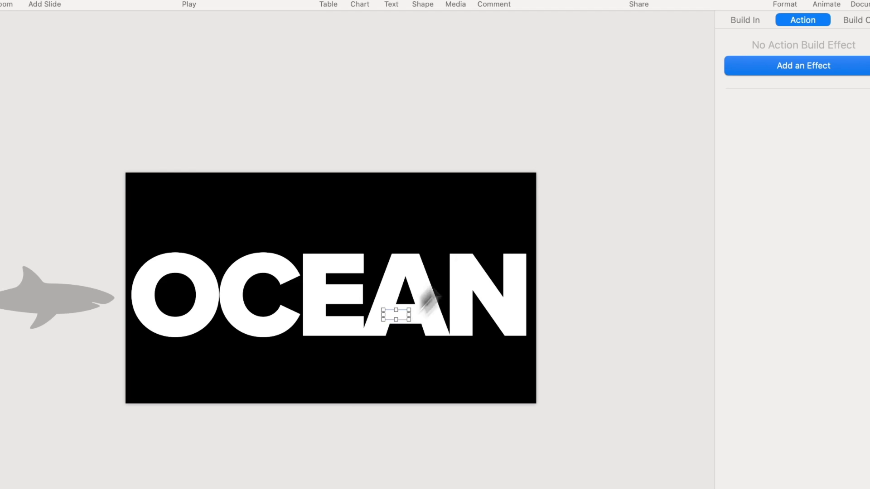
- Fill the small fish black and park it off the left edge beside the shark
left_click(785, 5)
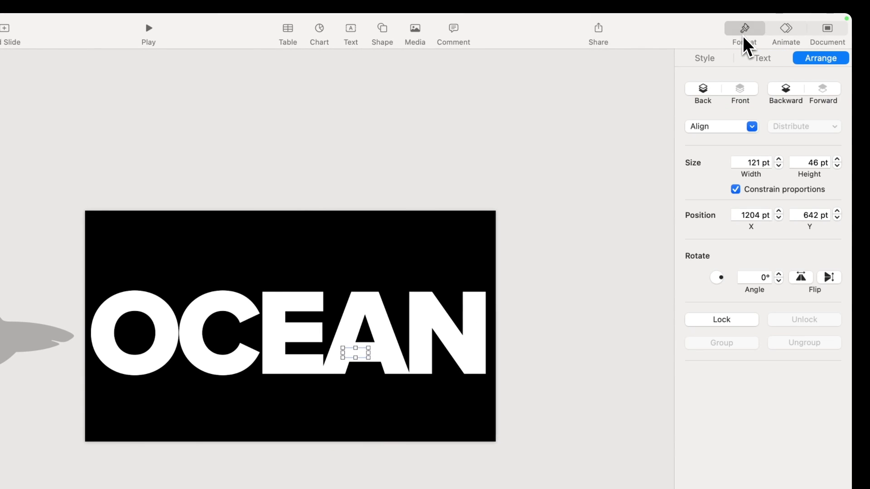
left_click(707, 58)
left_click(709, 243)
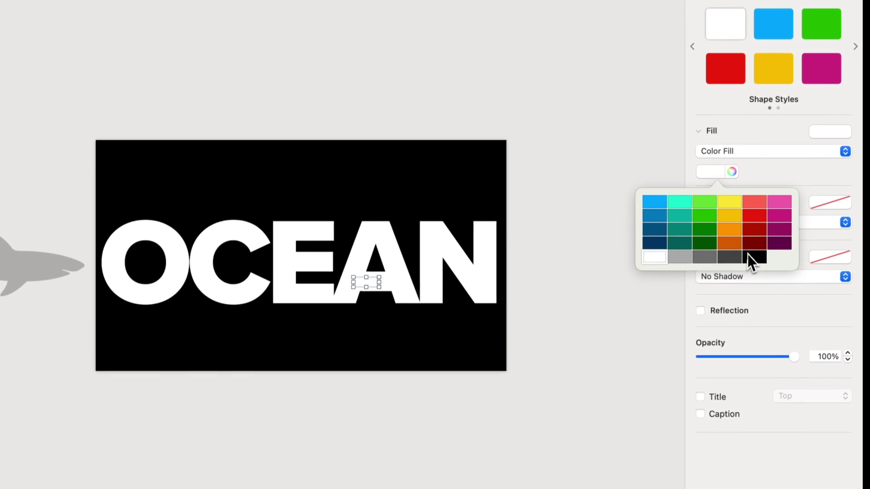
left_click(739, 330)
left_click_drag(456, 302, 147, 314)
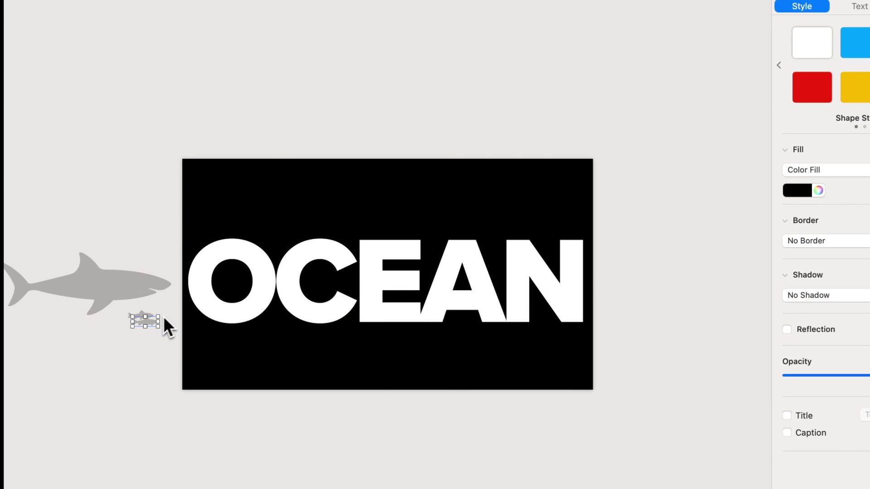
left_click_drag(145, 319, 144, 263)
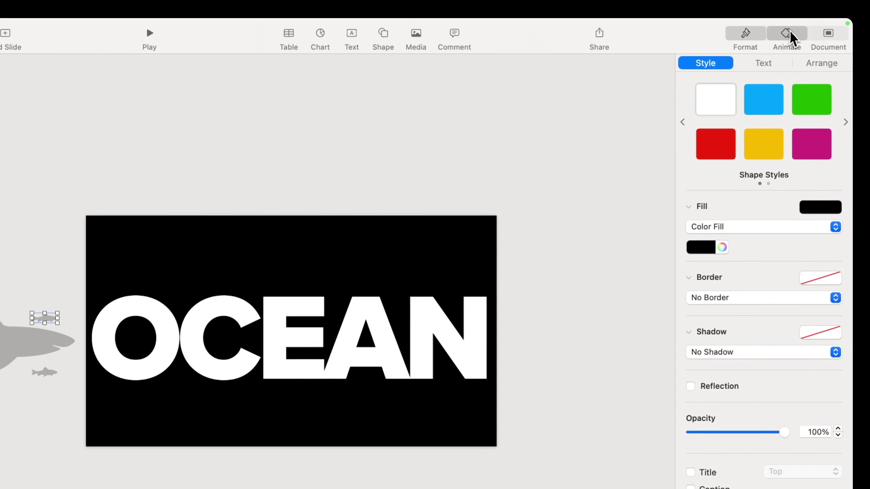
left_click(806, 26)
- Give the fish a Move action whose path crosses OCEAN past the right edge
left_click(738, 113)
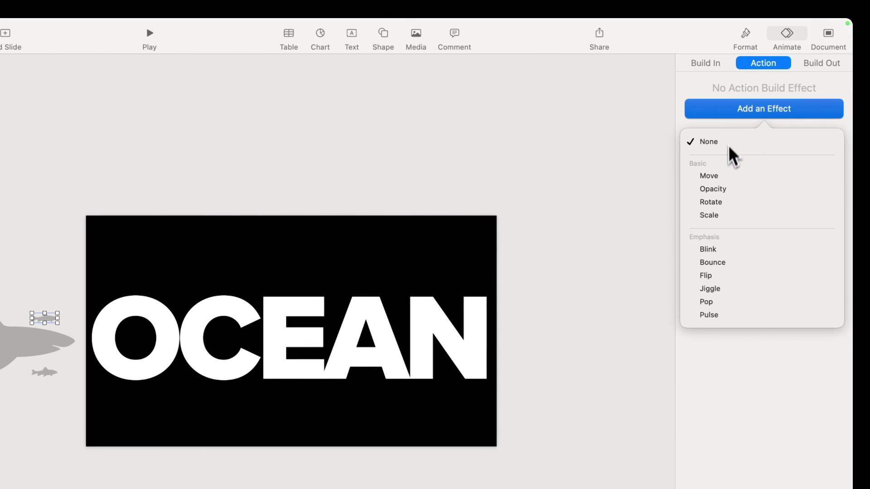
left_click(725, 176)
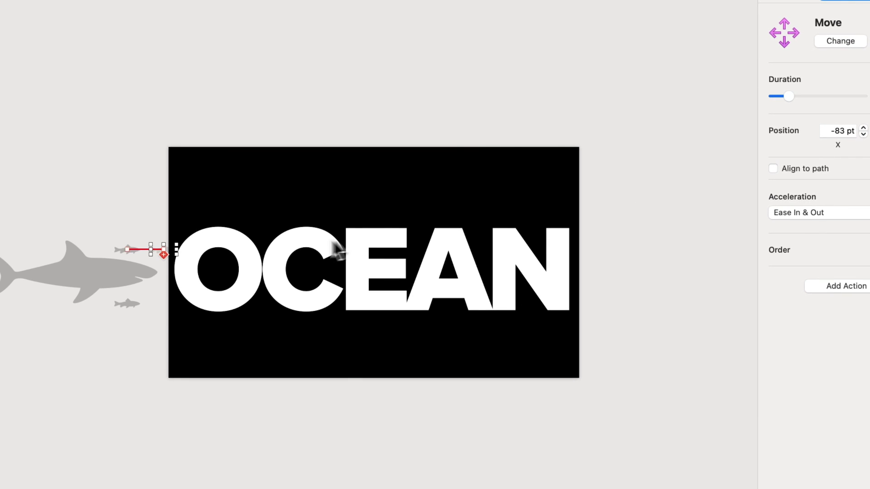
left_click_drag(170, 254, 645, 257)
mouse_move(562, 282)
left_mouse_down()
mouse_move(570, 293)
mouse_move(570, 284)
left_mouse_up()
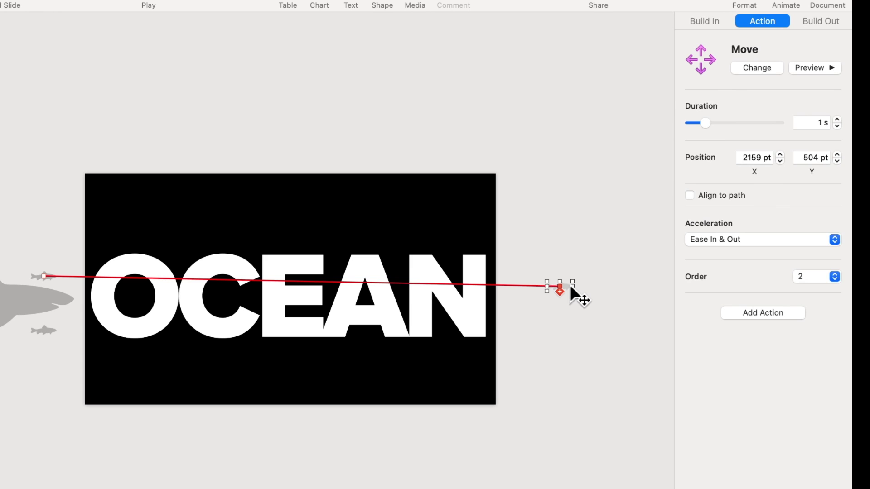
- Set the fish's duration to 4 s, bend its path, and align it to path
left_click(837, 120)
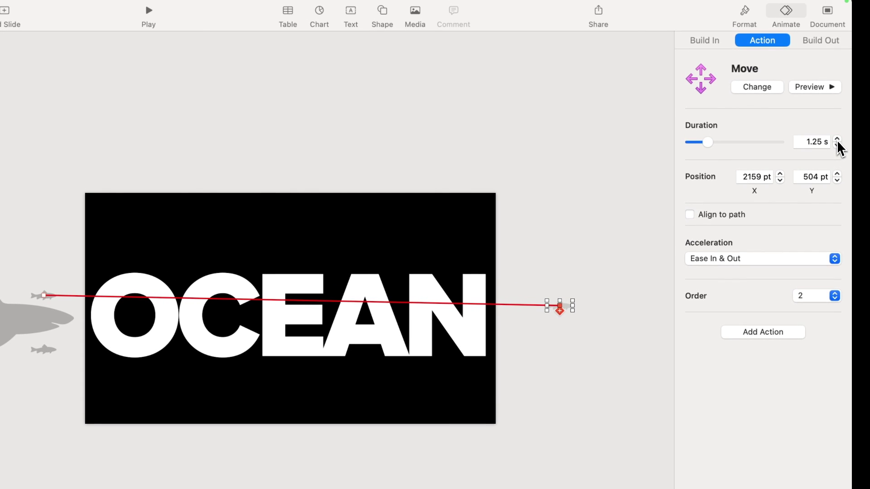
left_click(837, 120)
left_click(837, 120)
left_click(837, 120)
left_click(837, 120)
left_click(837, 120)
left_click(837, 120)
left_click(837, 138)
left_click(837, 139)
left_click(837, 138)
left_click(837, 138)
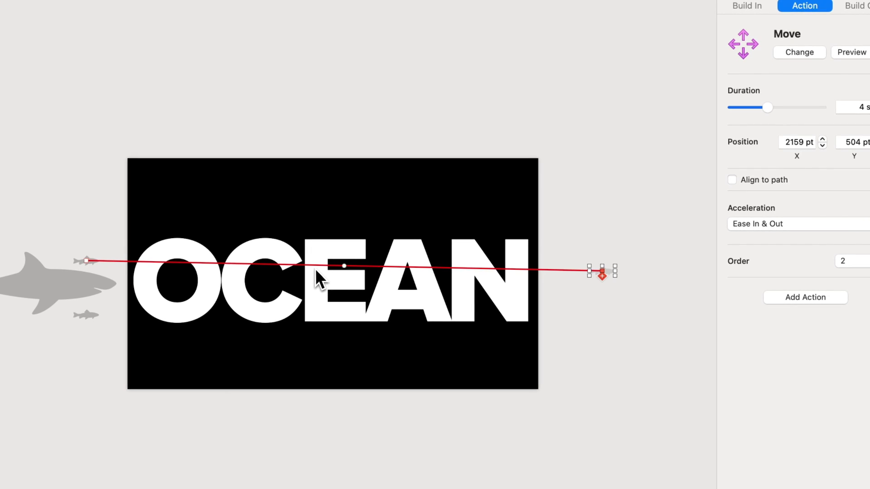
left_click_drag(344, 264, 343, 273)
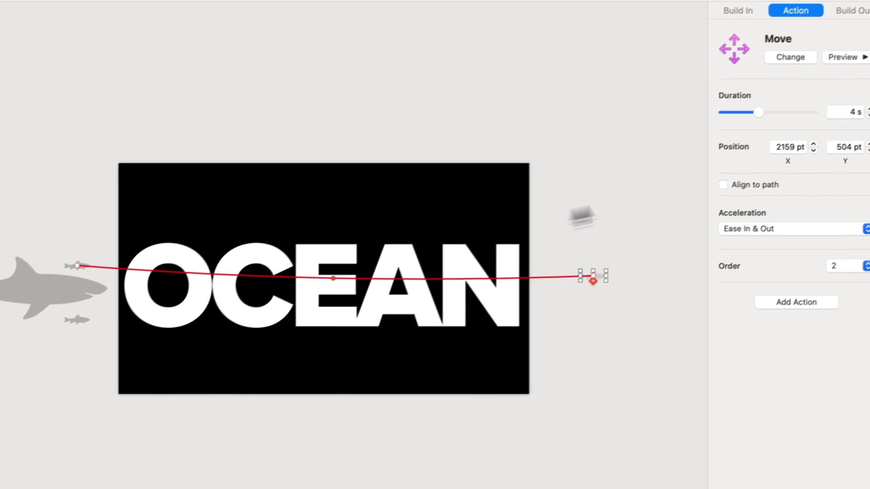
left_click(724, 185)
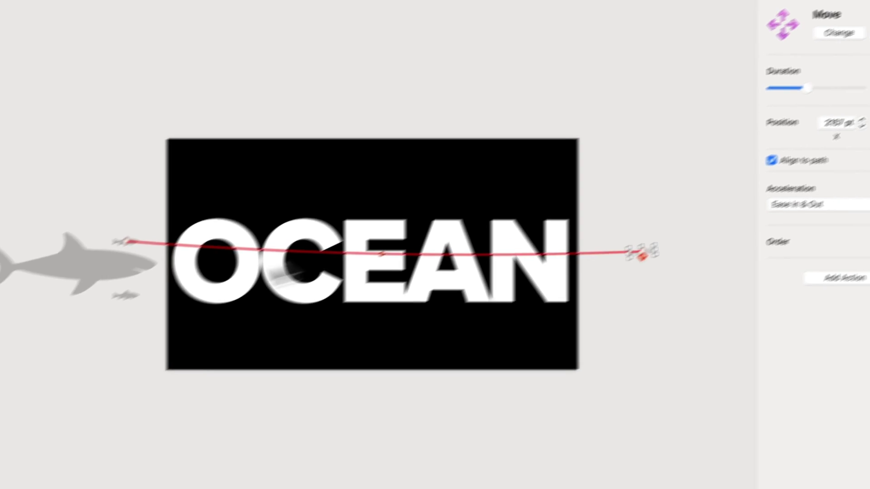
left_click(125, 296)
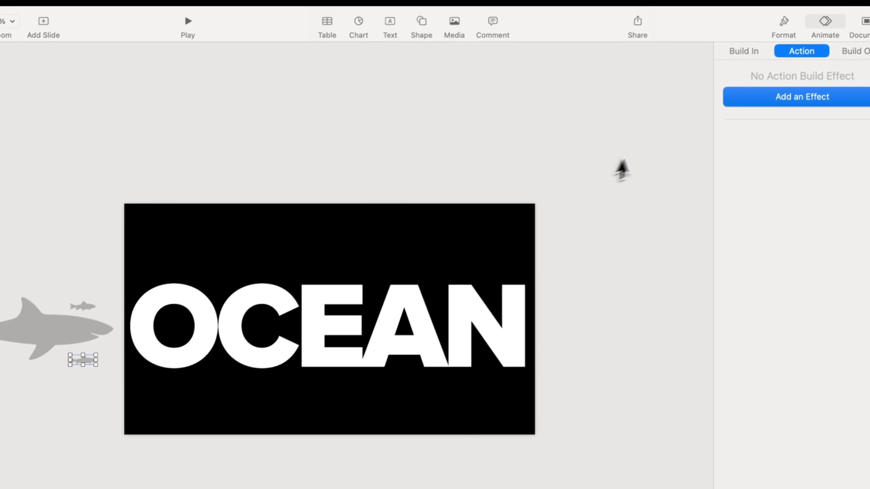
- Give the lower fish a 4 s Move action curving slightly through OCEAN past the right edge
left_click(762, 97)
left_click(753, 160)
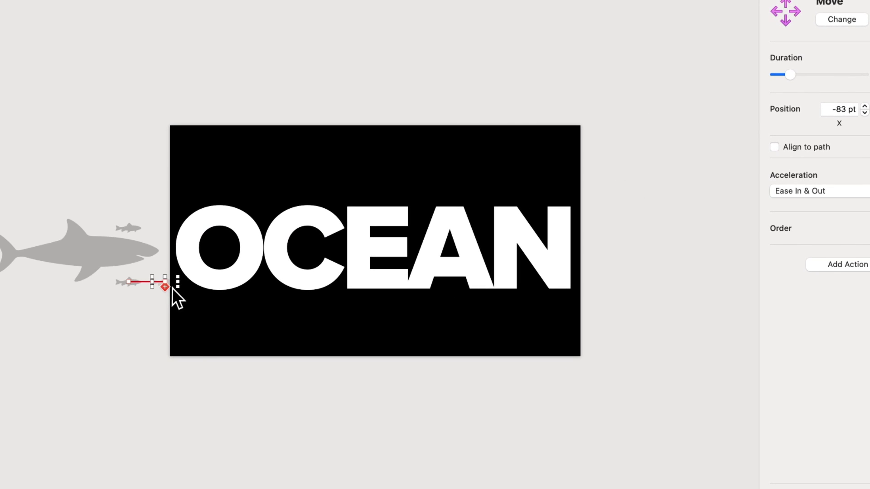
left_click_drag(172, 285, 614, 272)
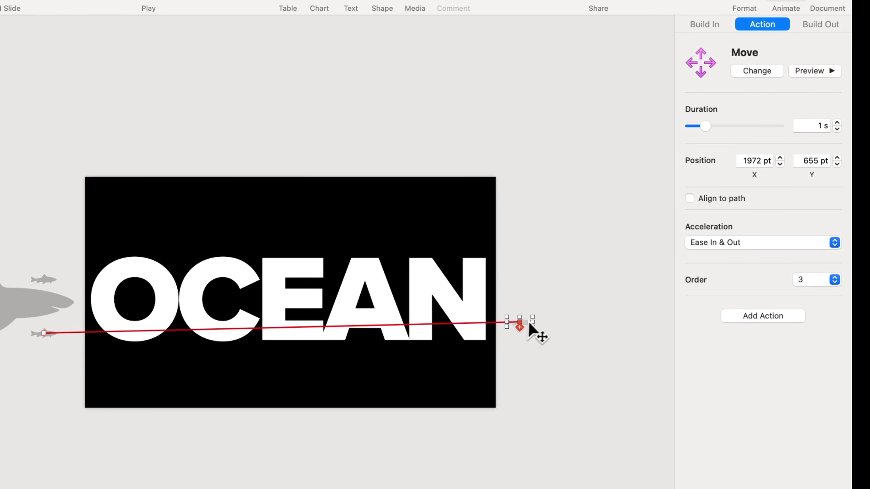
left_click_drag(529, 321, 541, 319)
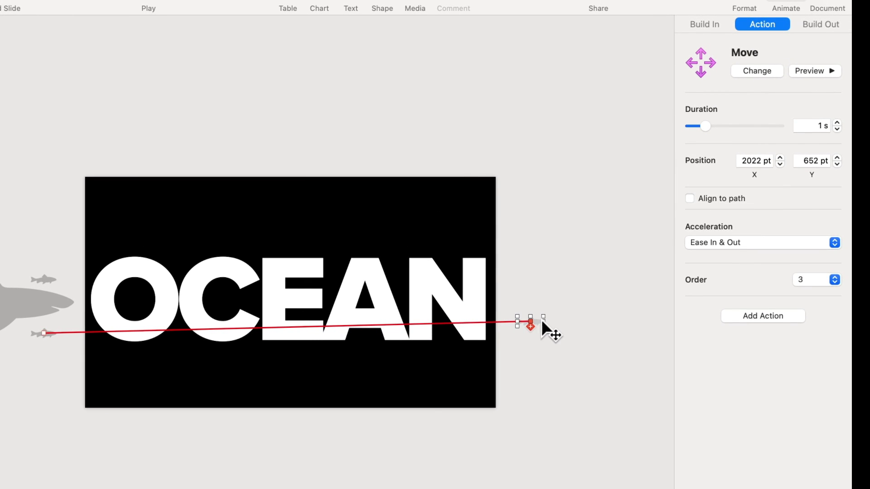
left_click(818, 124)
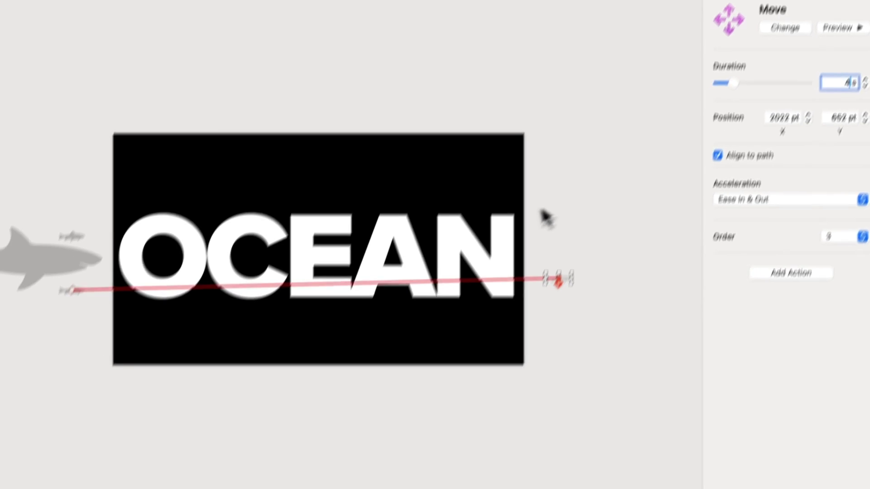
left_click_drag(323, 256, 320, 254)
- In Build Order, set both Fish builds to start With Previous with a 0.1 s delay
left_click(610, 351)
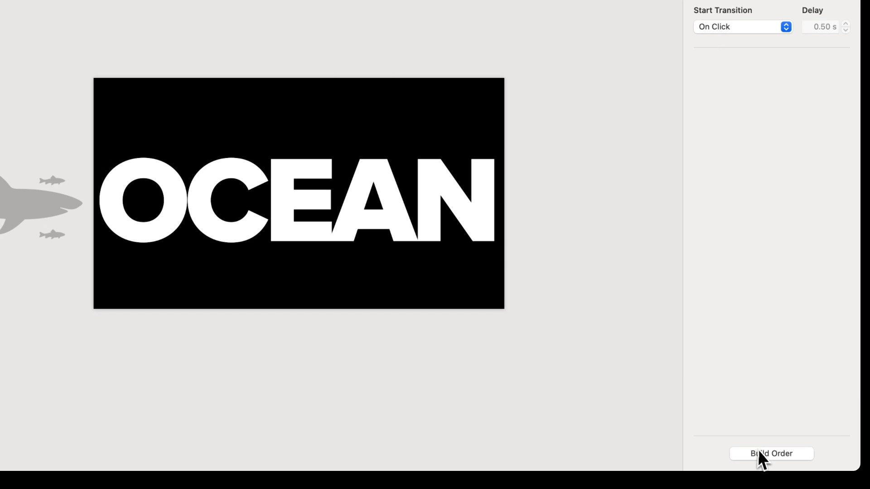
left_click(759, 454)
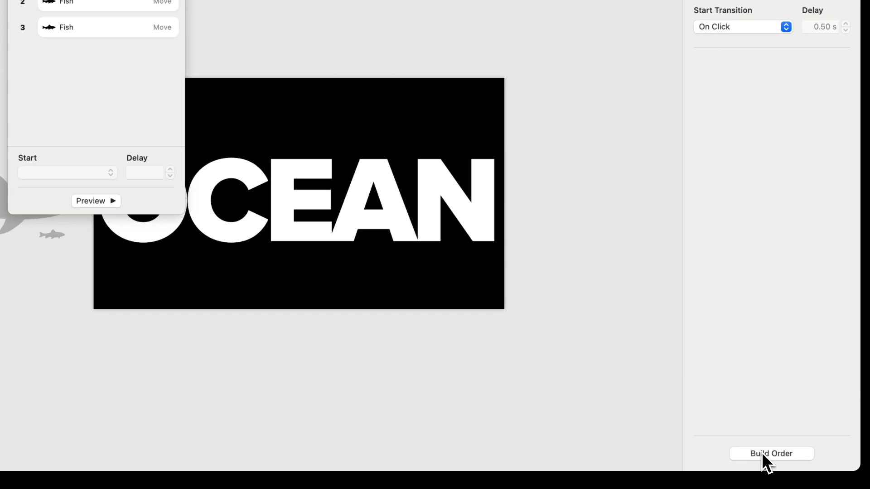
left_click(230, 136)
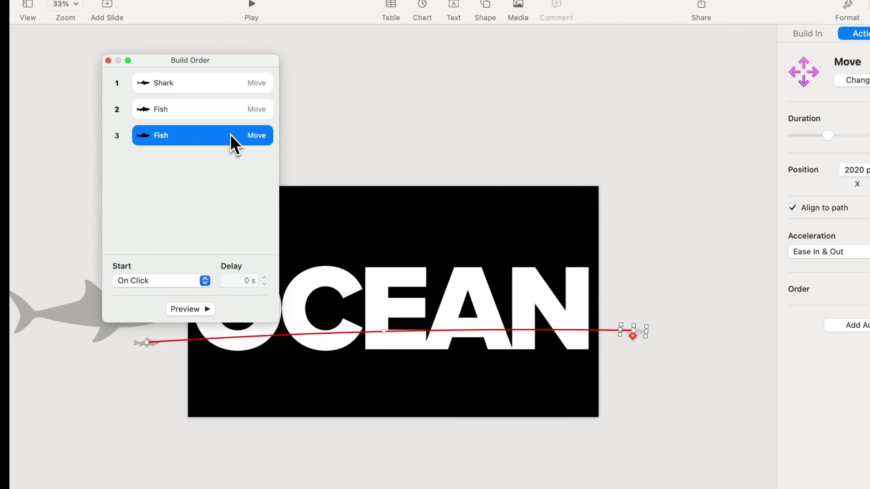
left_click(220, 113, "shift")
left_click(170, 281)
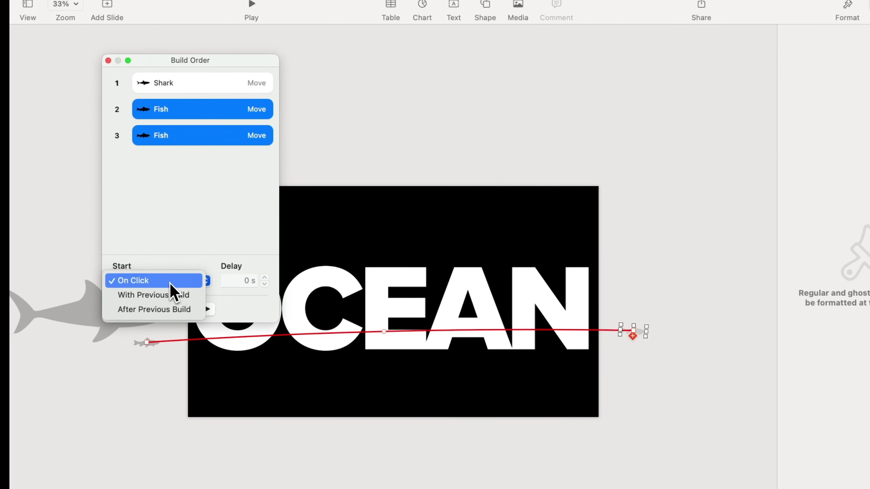
left_click(168, 293)
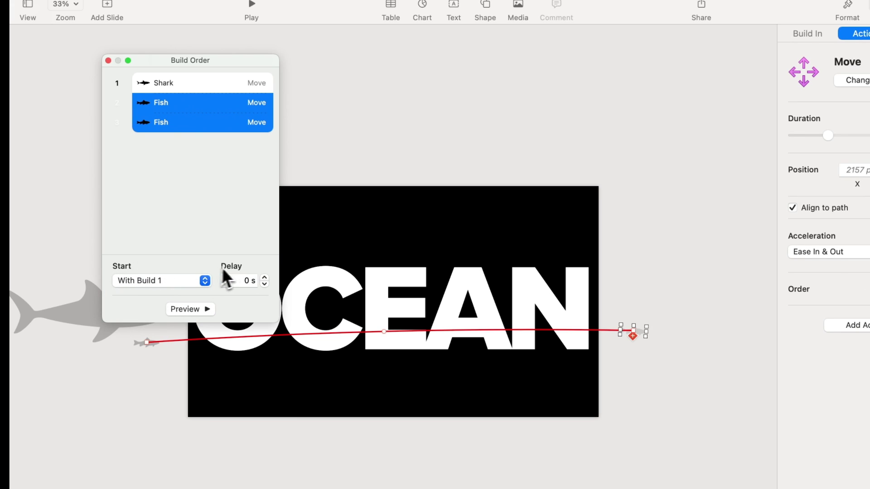
left_click(263, 277)
- Raise the last Fish build's delay to 0.2 s and close the build order window
left_click(235, 192)
left_click(240, 121)
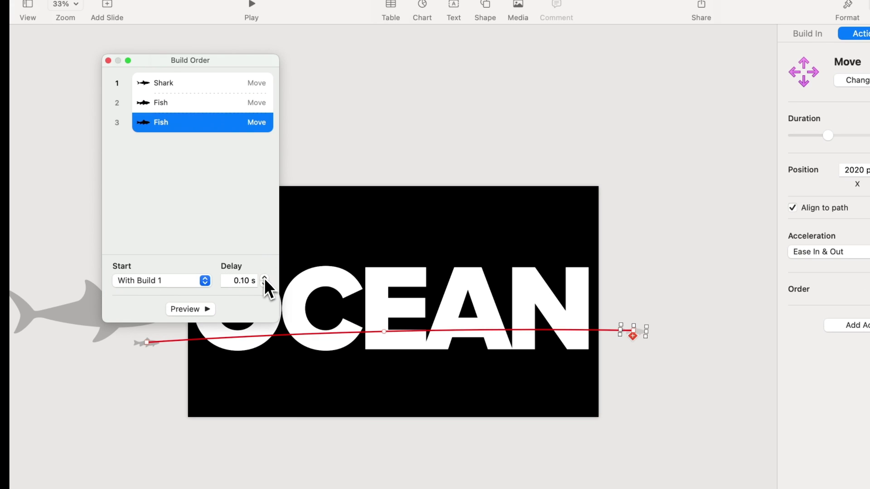
left_click(265, 277)
left_click(218, 211)
left_click(108, 61)
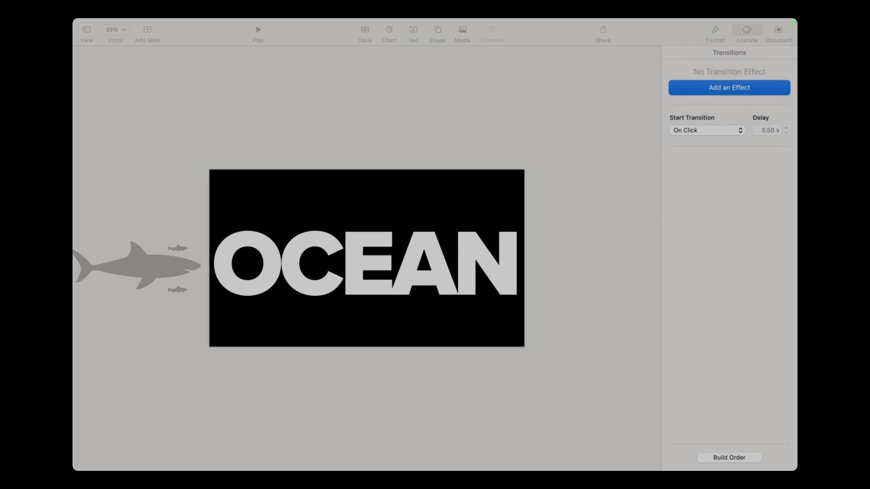
- Send both small fish one layer Backward using Arrange
left_click_drag(180, 250, 162, 241)
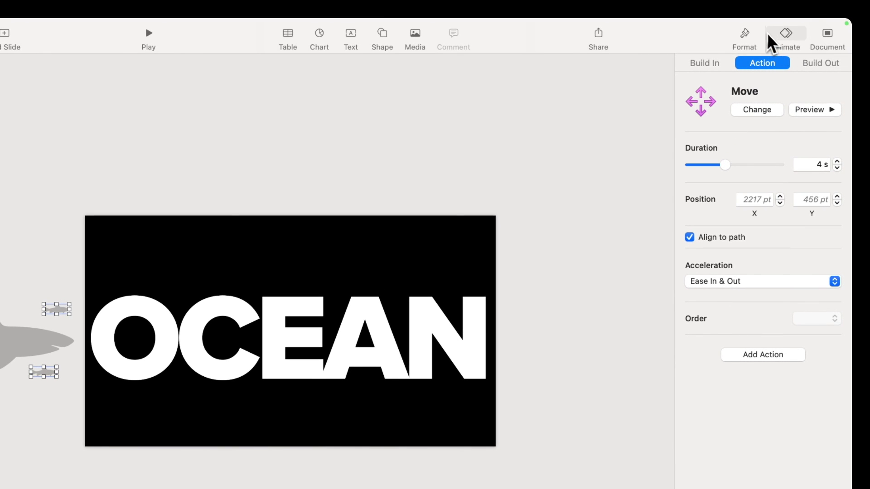
left_click(752, 40)
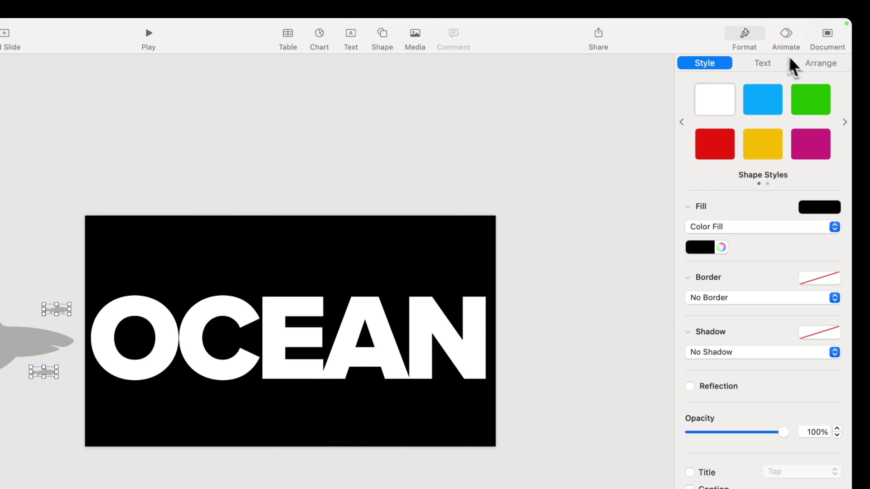
left_click(816, 65)
left_click(800, 96)
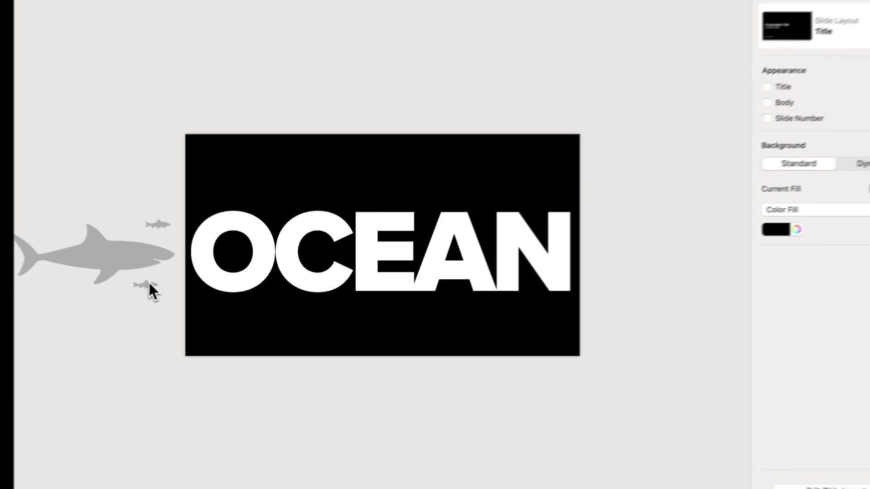
- Drag the lower fish's path midpoint and end down so it runs level through OCEAN
left_click(171, 288)
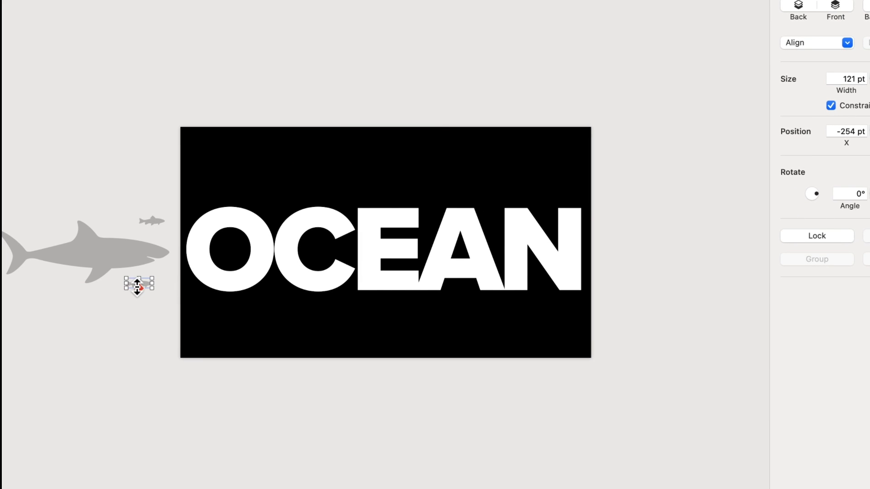
left_click(137, 286)
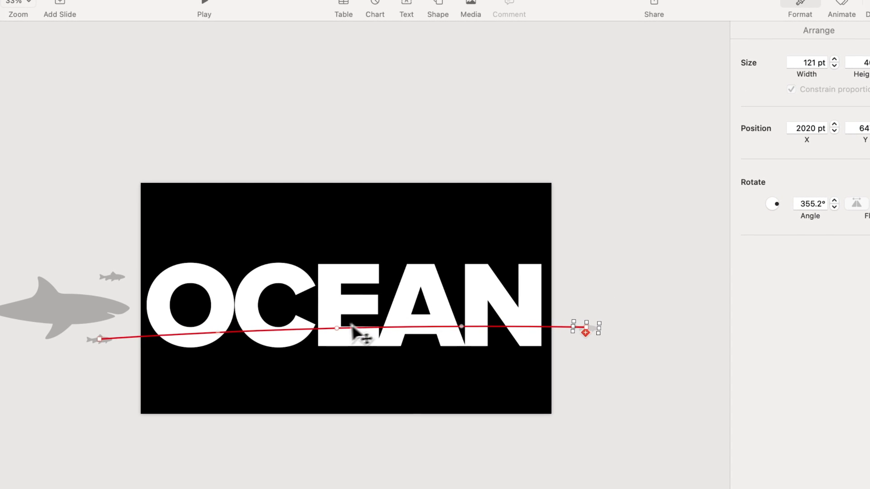
left_click_drag(337, 328, 341, 340)
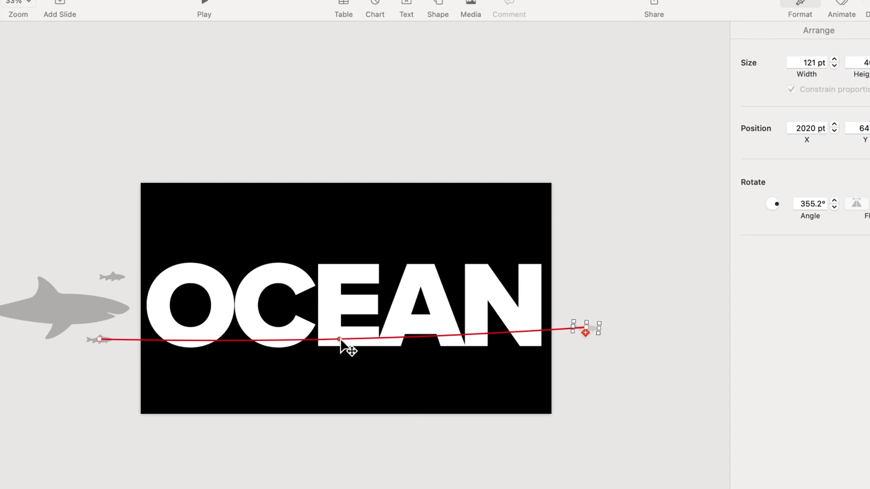
left_click_drag(590, 328, 590, 338)
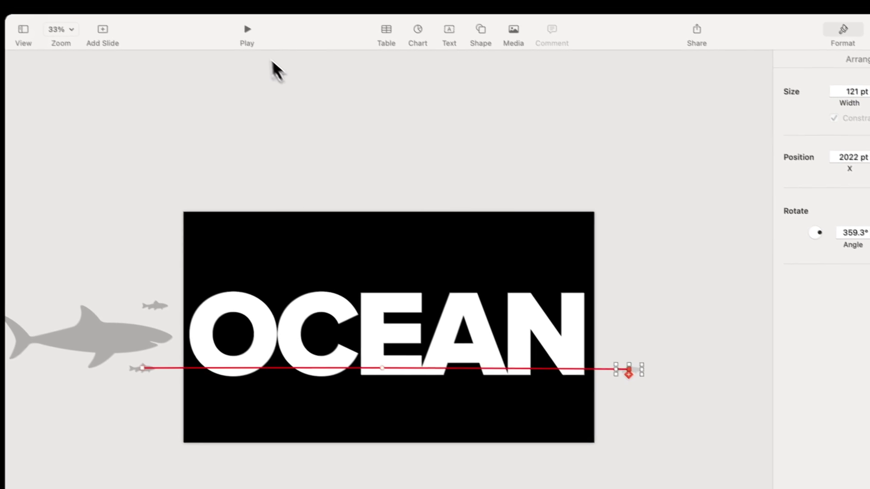
left_click(247, 31)
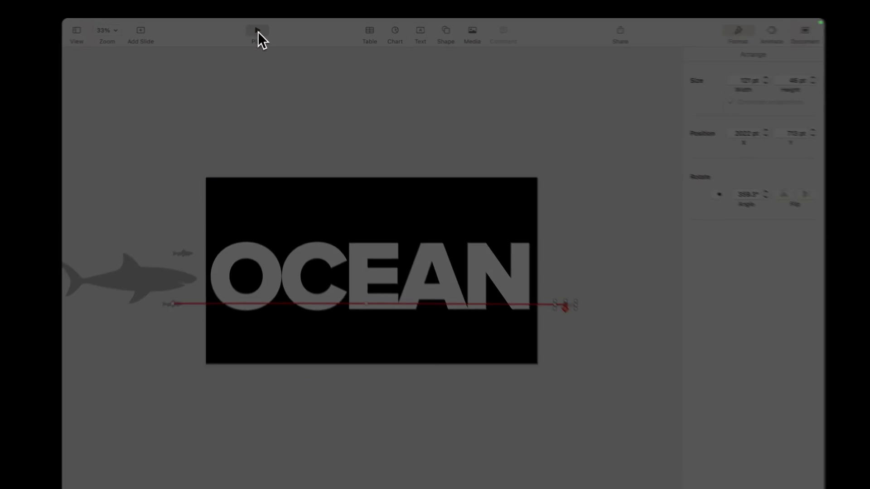